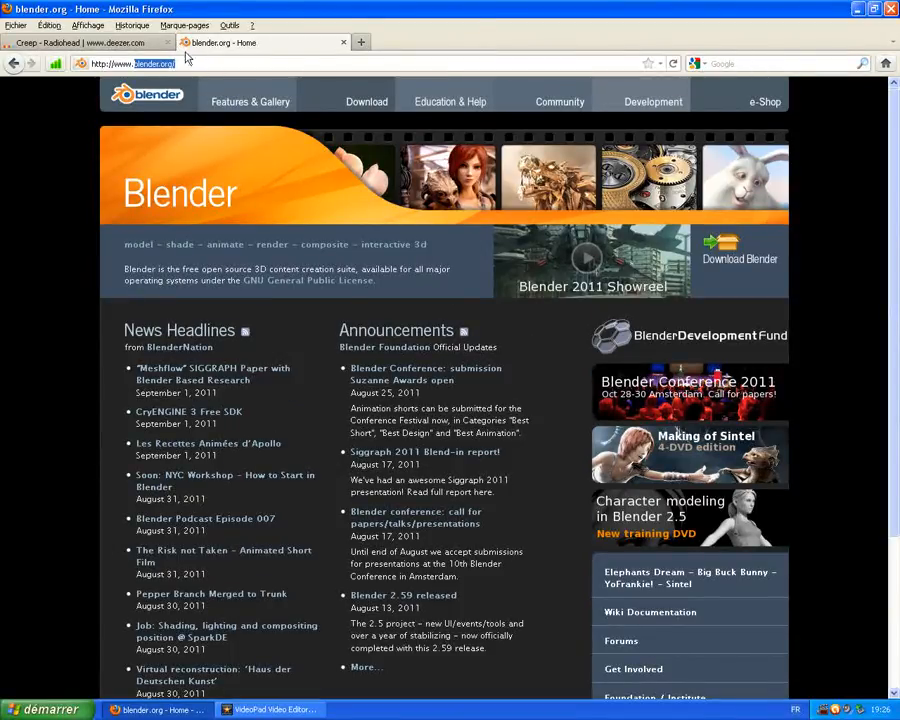
Step: Switch from the blender.org page to Blender by launching it, and dismiss its splash screen
click(187, 62)
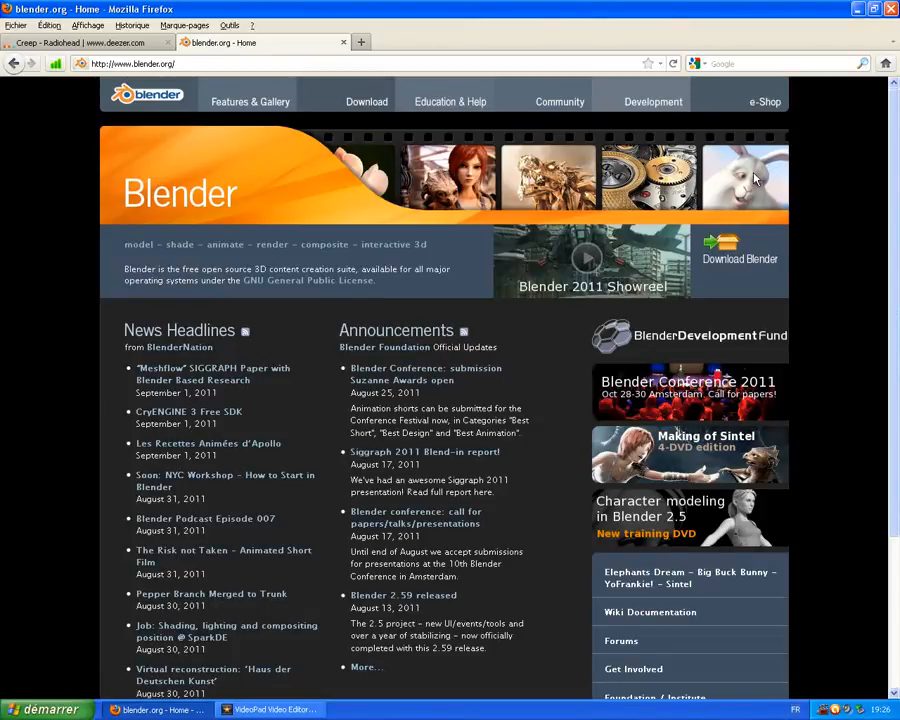
click(741, 258)
click(45, 709)
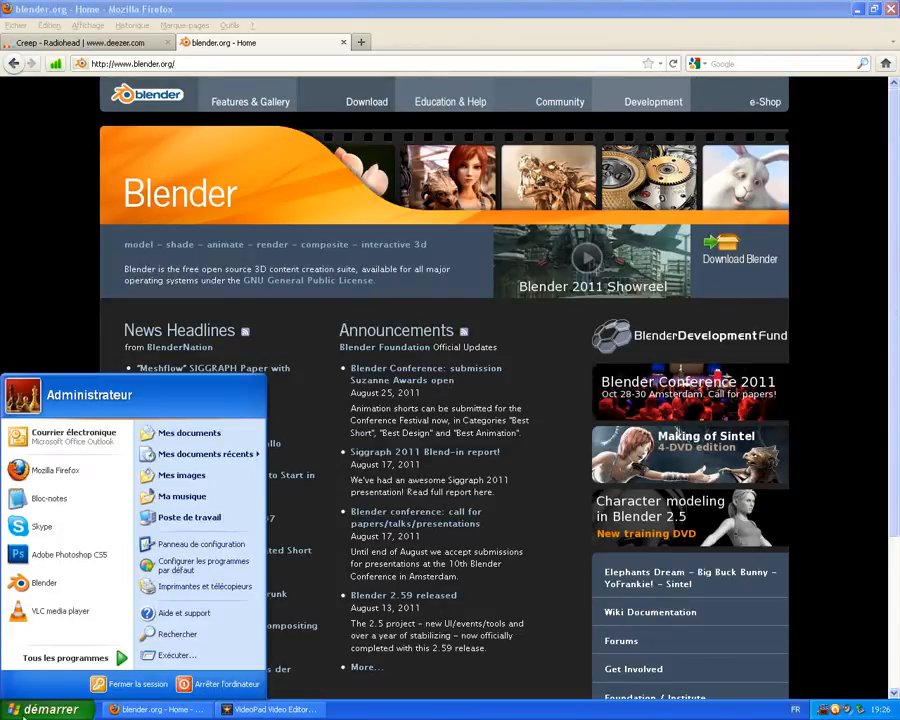
click(66, 590)
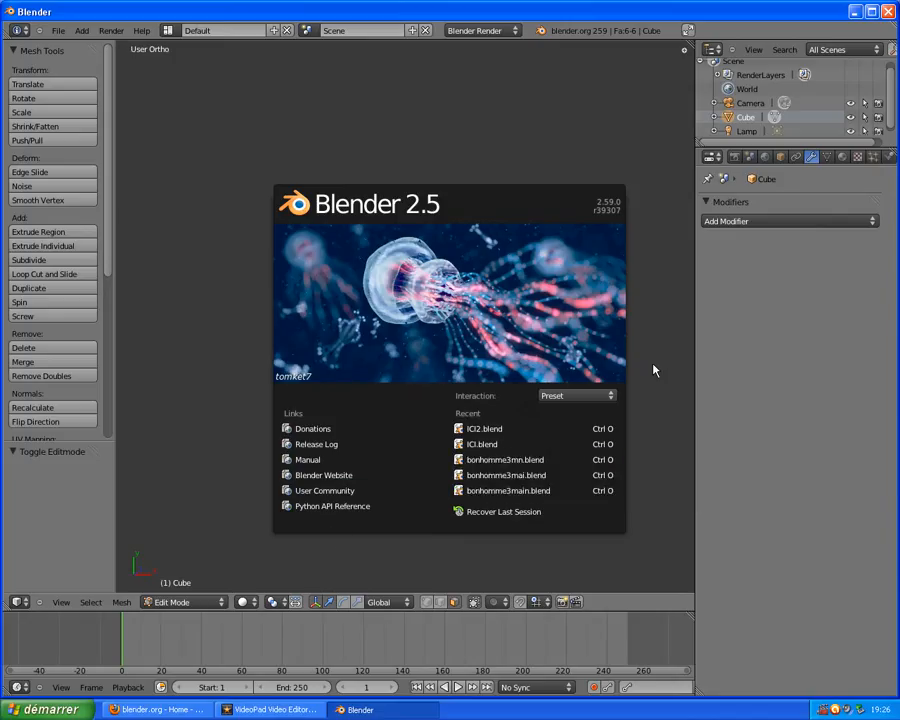
click(652, 336)
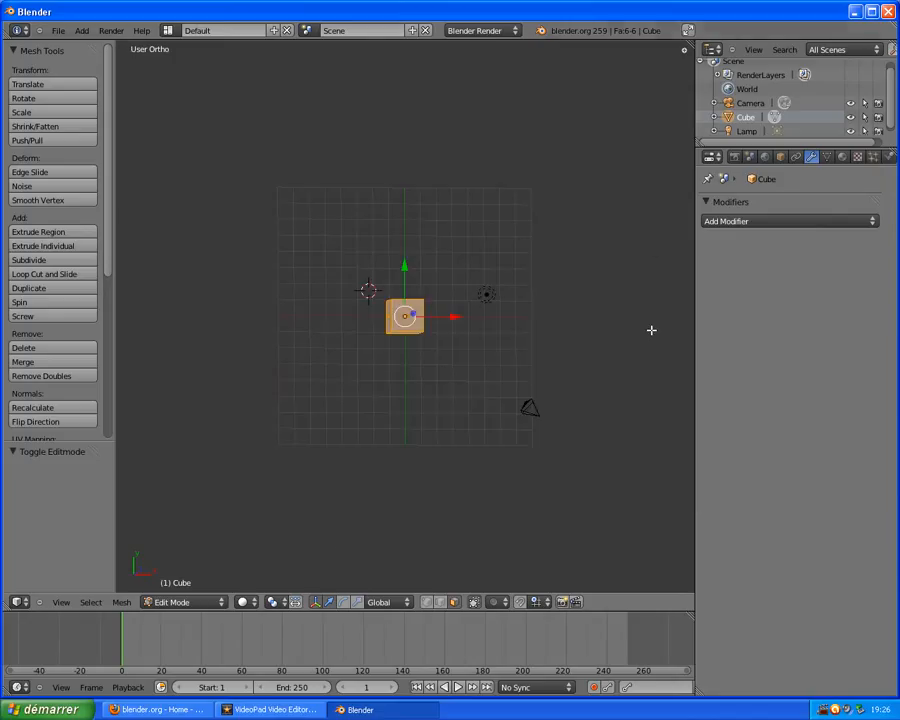
Step: Maximize the window and turn the view to a closer angled perspective of the cube
middle_drag(350, 386, 318, 251)
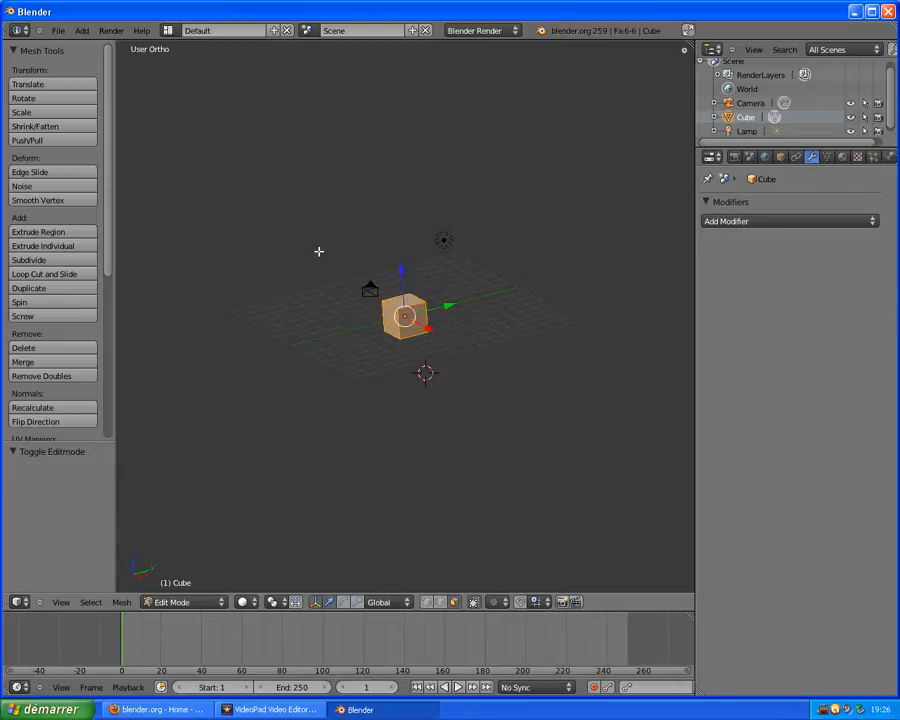
scroll(399, 338, up, 3)
scroll(383, 296, up, 4)
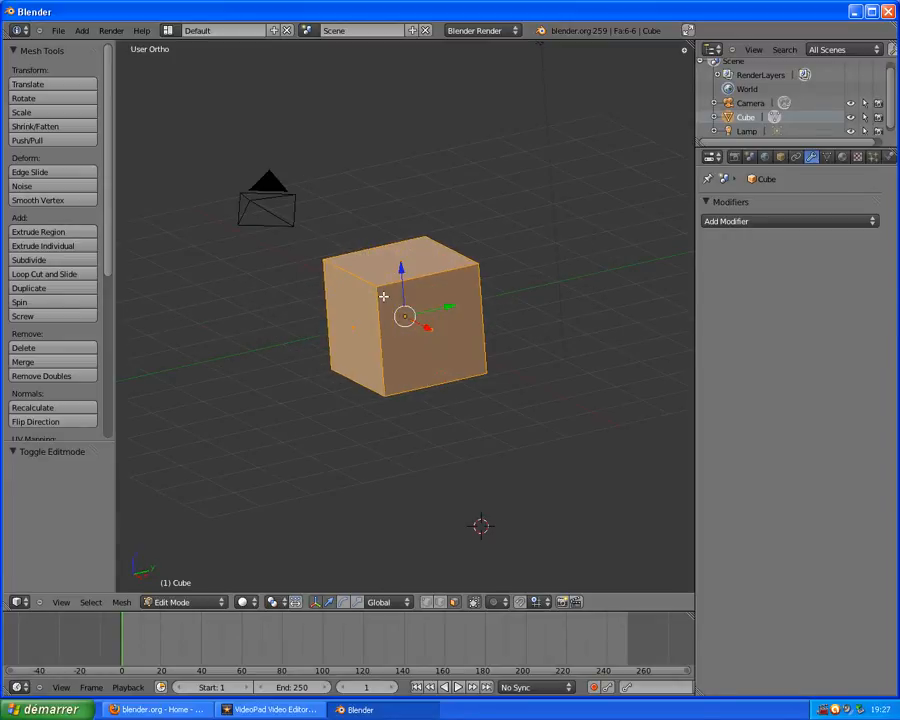
scroll(383, 296, down, 4)
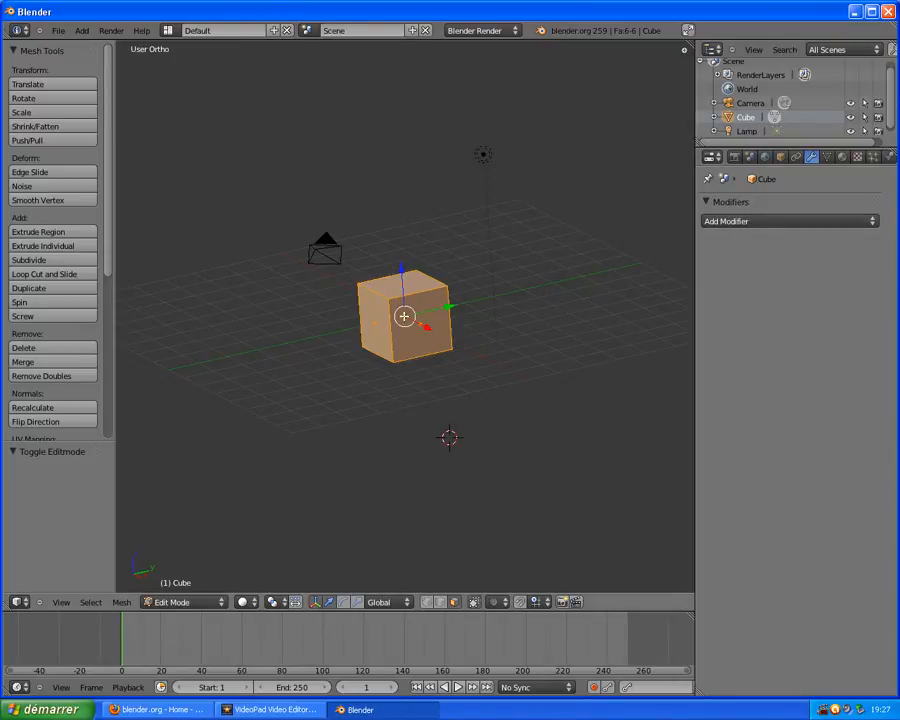
click(871, 12)
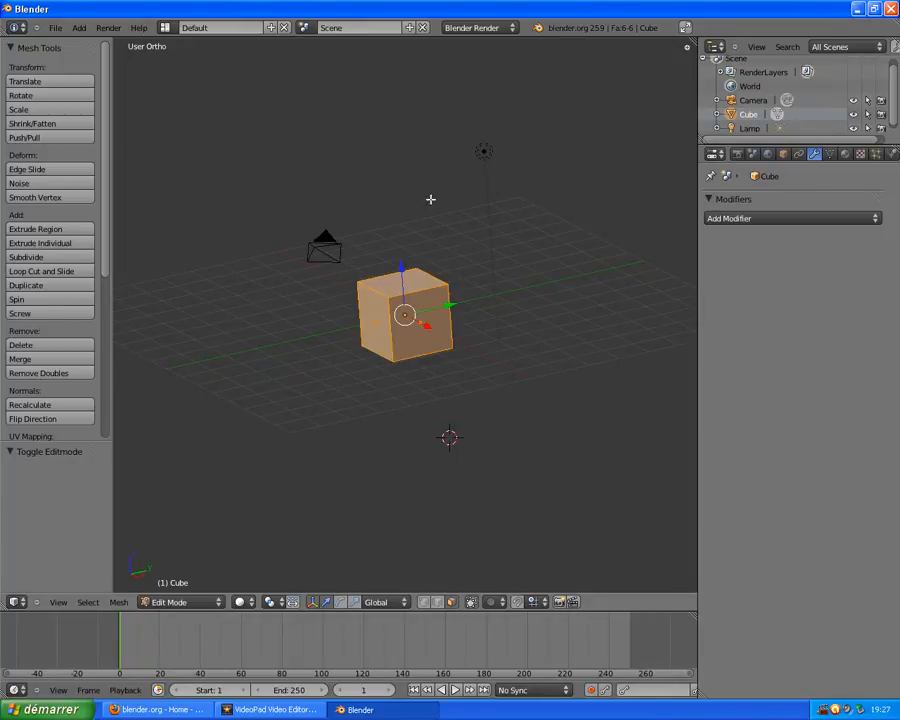
scroll(450, 280, up, 4)
scroll(410, 280, down, 3)
scroll(260, 160, up, 1)
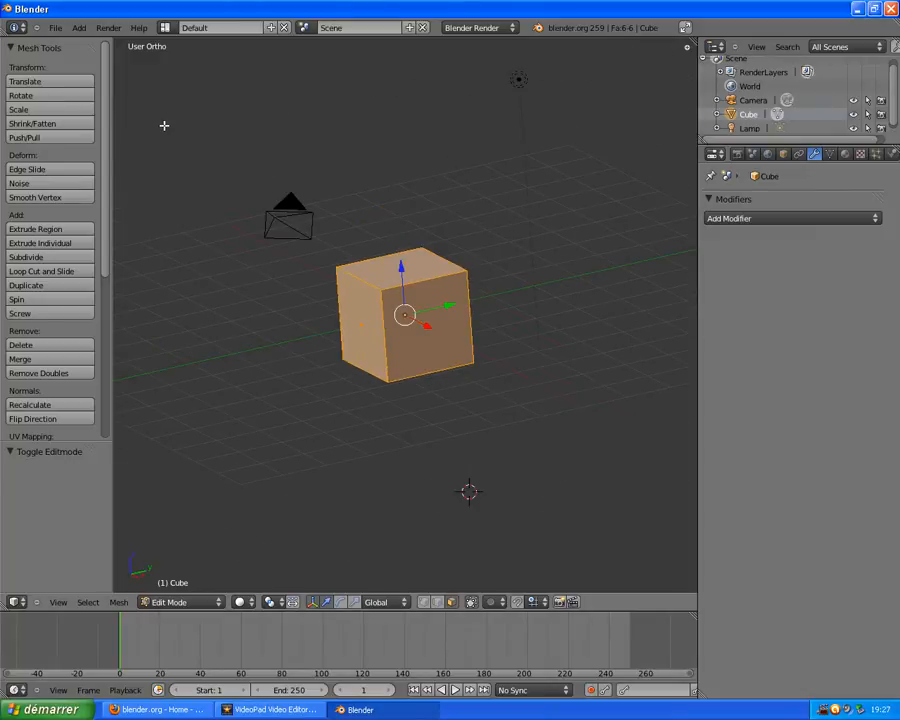
Step: Move the whole cube mesh about -5.285 units along the X axis
click(55, 29)
key(g)
key(x)
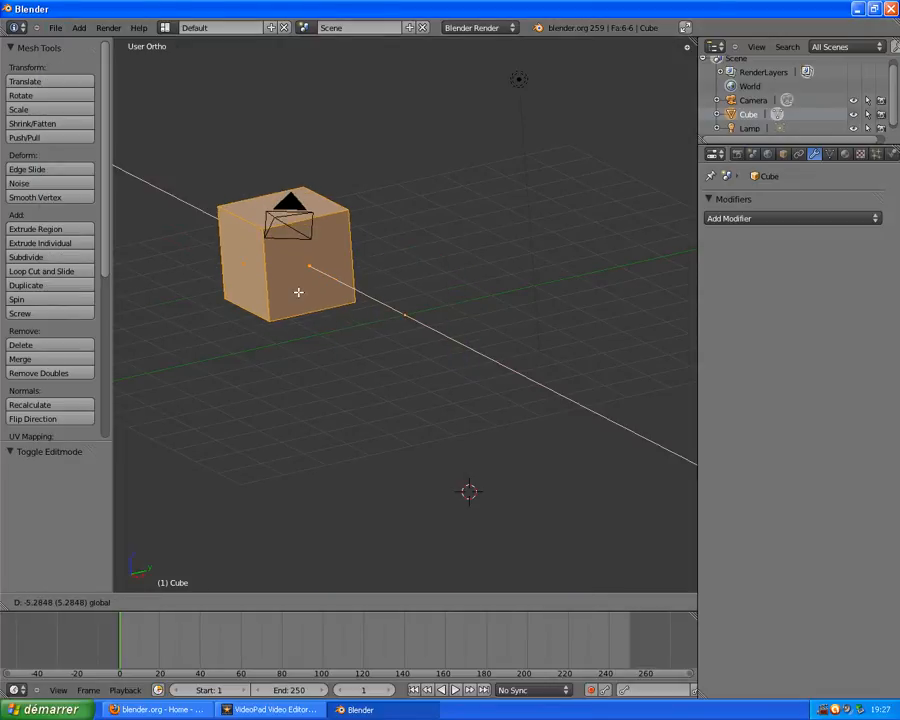
click(297, 291)
Step: Move the whole cube mesh about 4.111 units back along the X axis
click(55, 27)
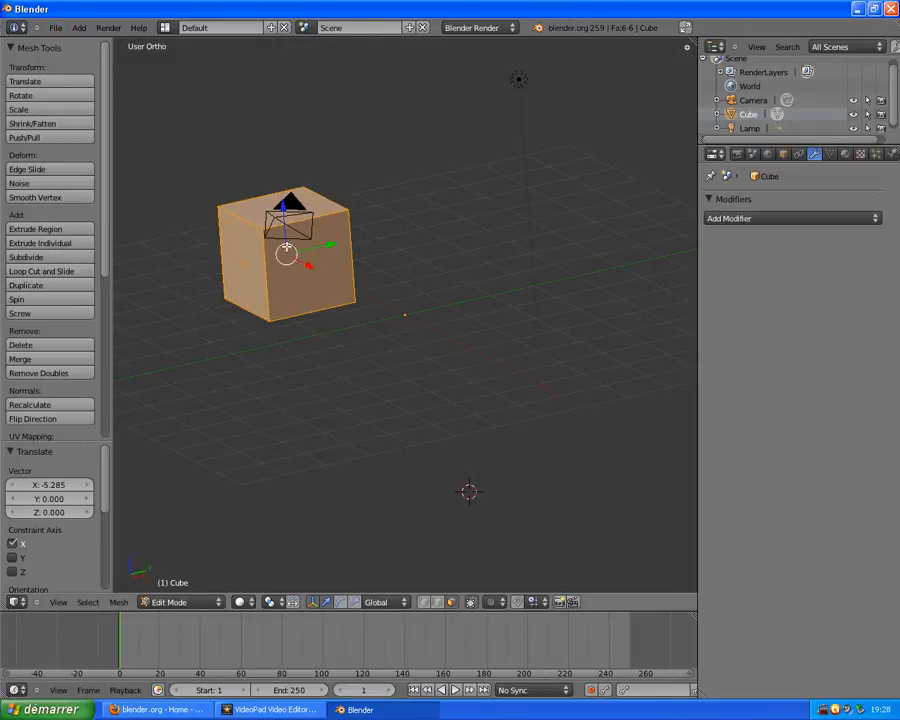
click(56, 27)
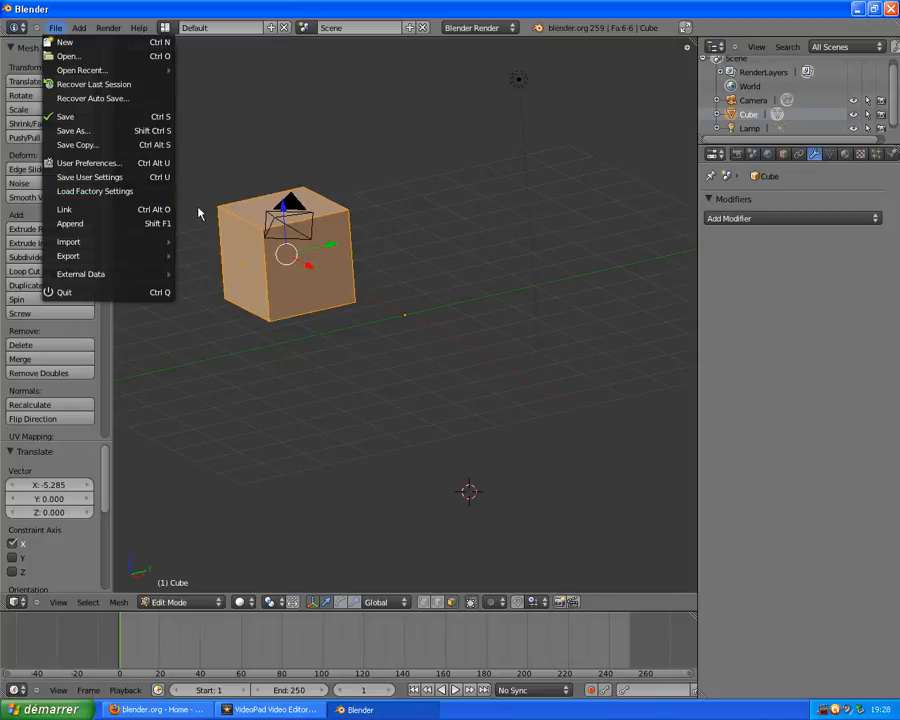
key(g)
key(x)
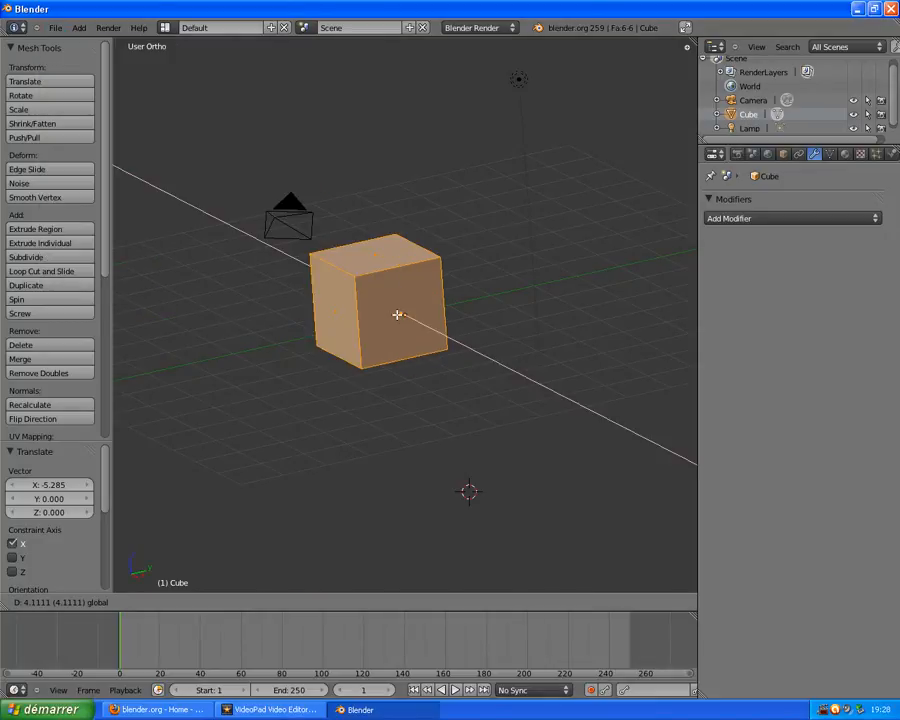
click(397, 315)
Step: Add a Monkey mesh at the 3D cursor while editing the cube
click(56, 27)
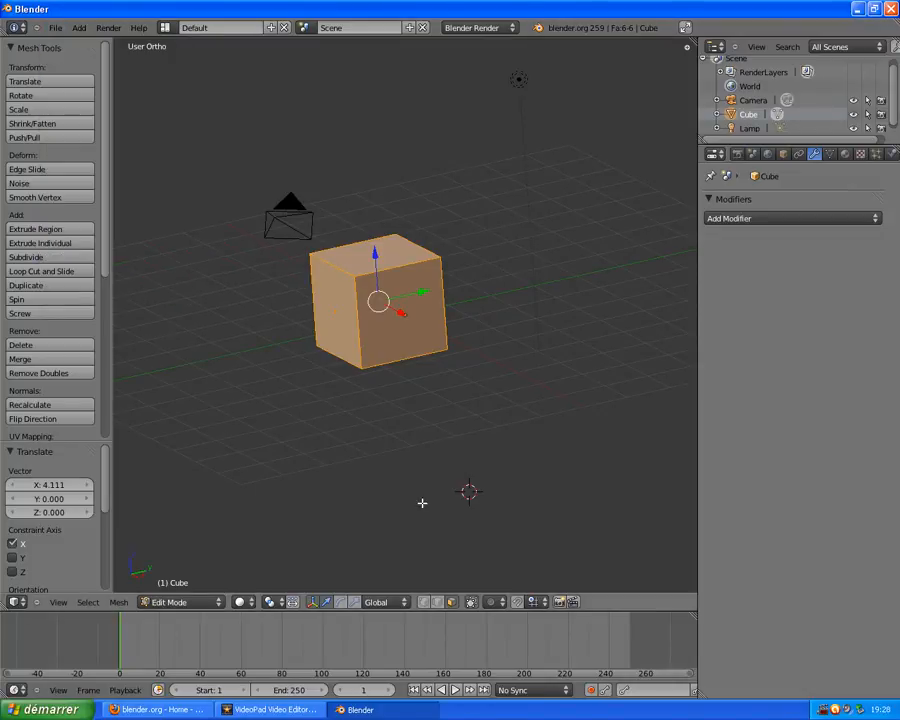
click(78, 29)
scroll(447, 275, down, 3)
middle_drag(447, 275, 277, 380)
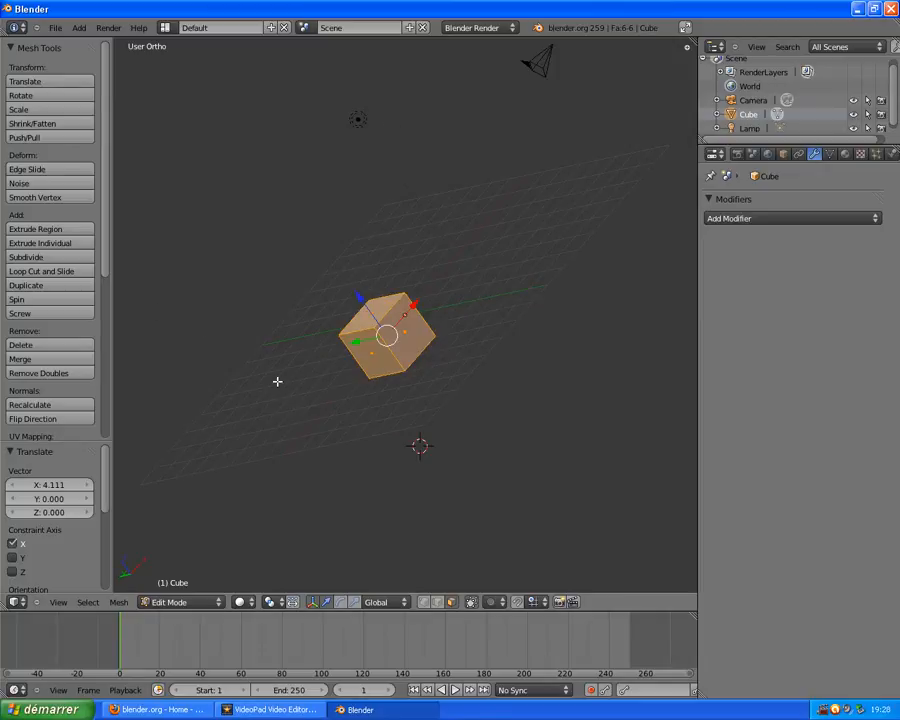
middle_drag(426, 358, 450, 366)
click(80, 28)
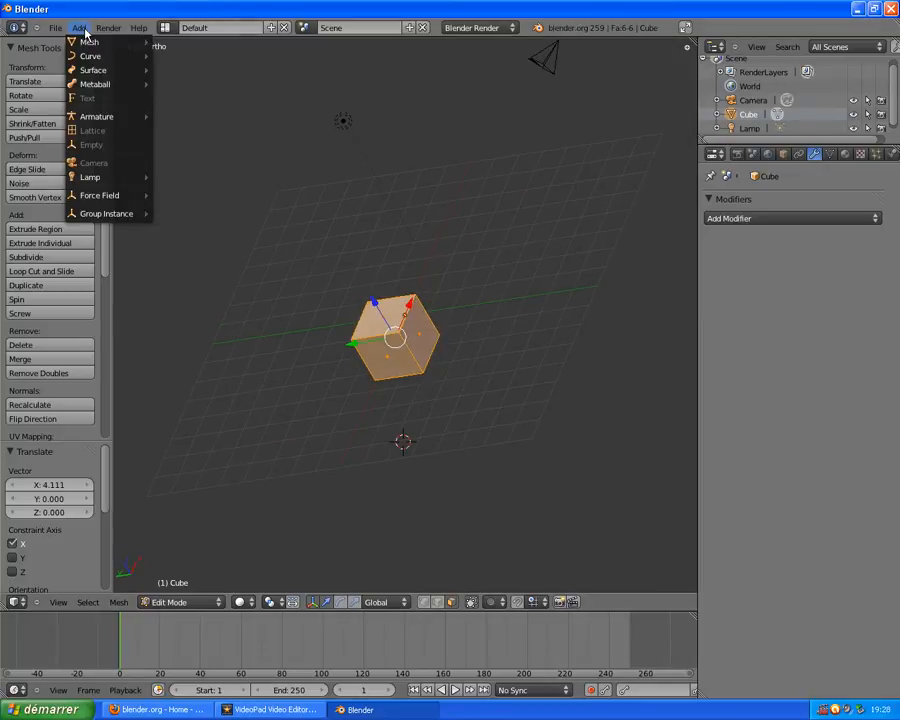
mouse_move(98, 46)
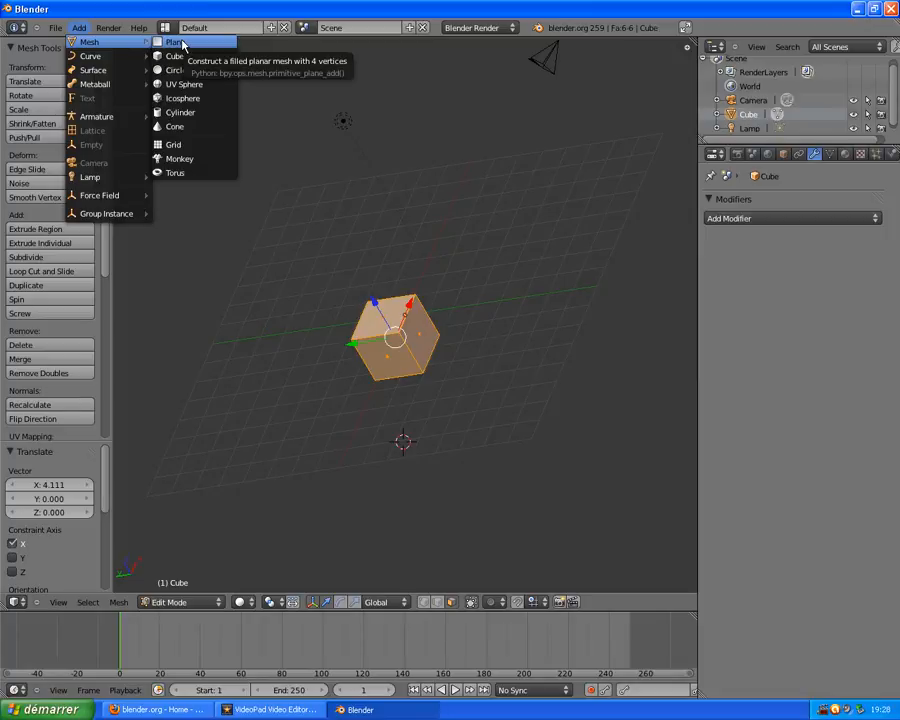
click(213, 163)
Step: Delete all vertices of the added monkey mesh
middle_drag(464, 468, 438, 464)
key(x)
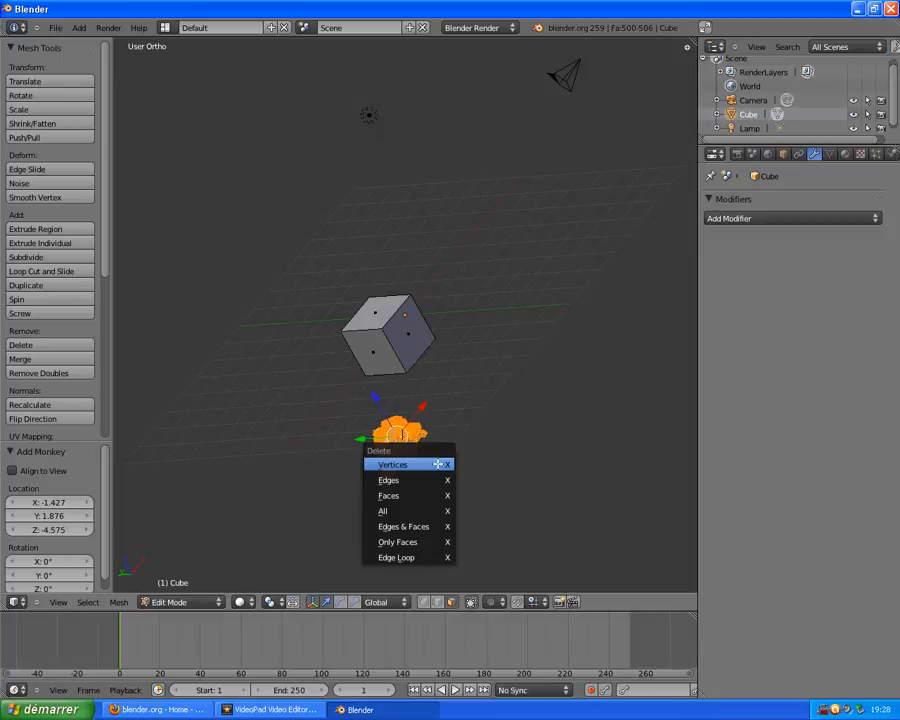
click(438, 464)
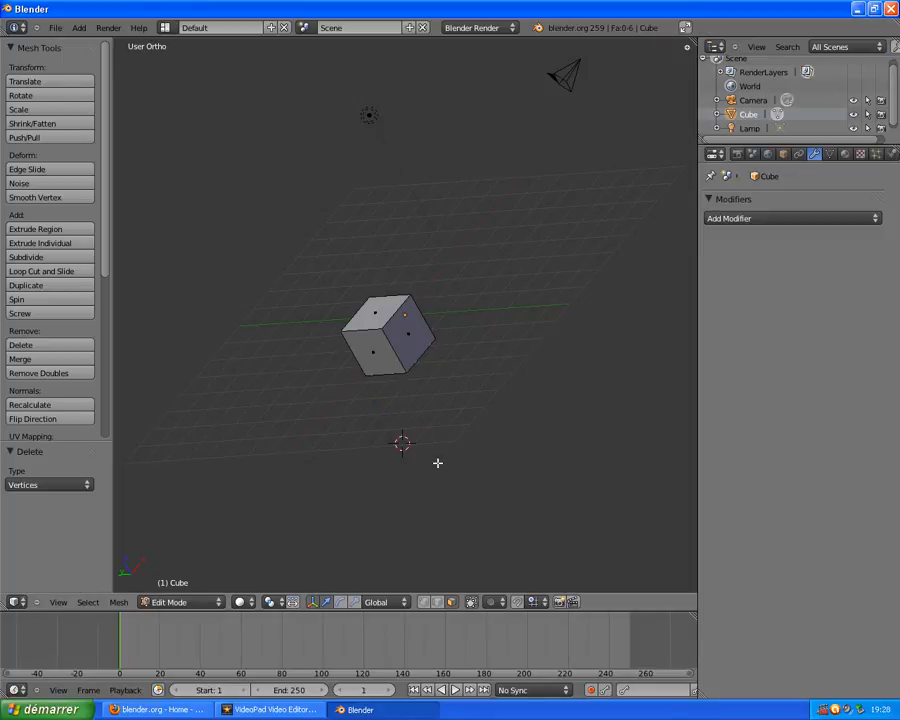
Step: Examine the addable object types, the file and render commands, and the help resources
click(78, 27)
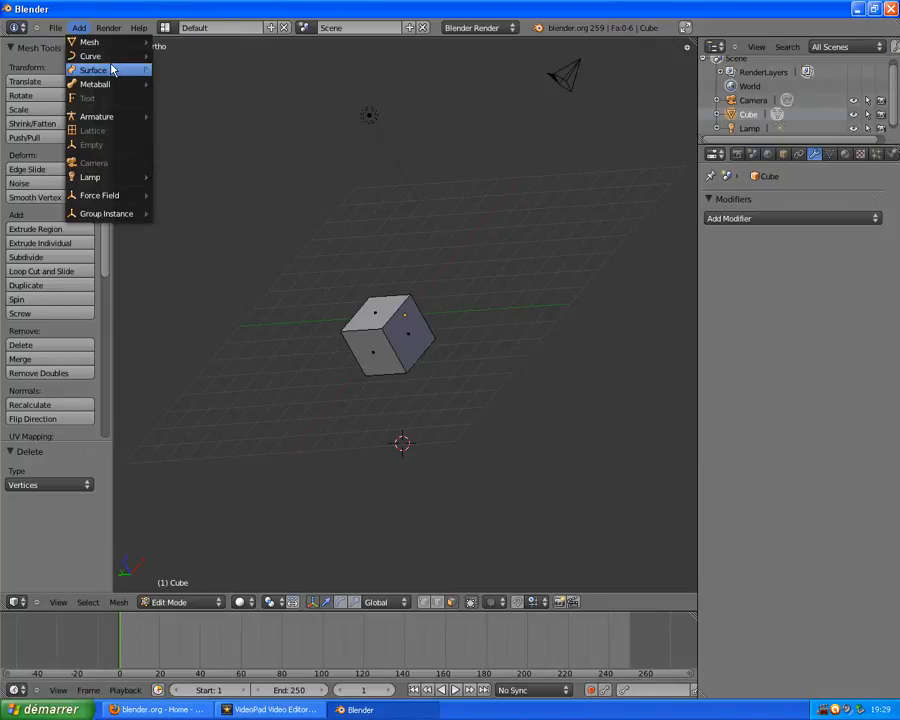
mouse_move(112, 73)
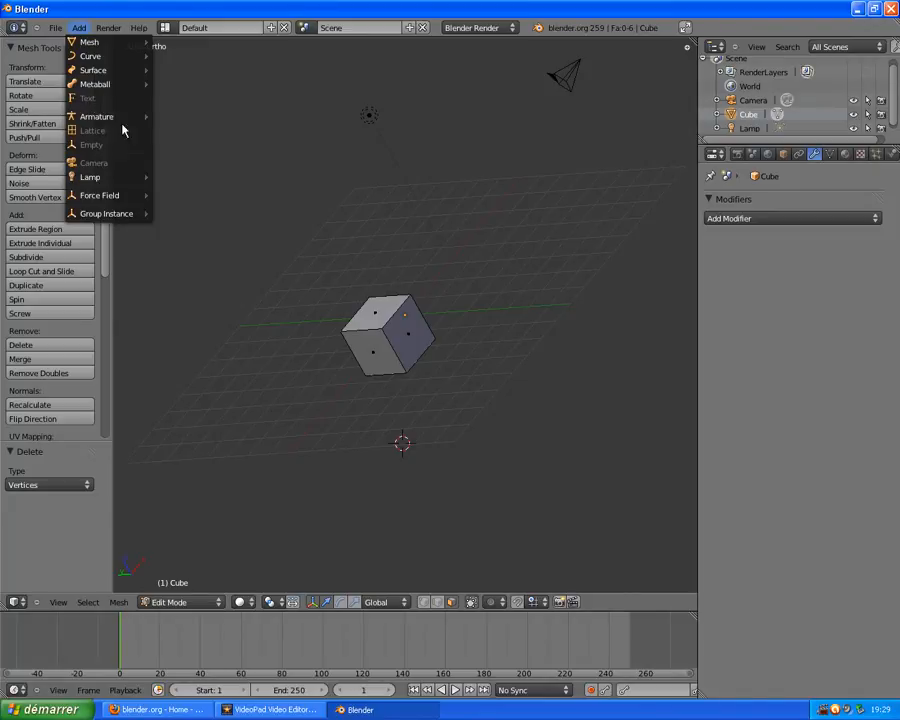
middle_drag(315, 331, 360, 230)
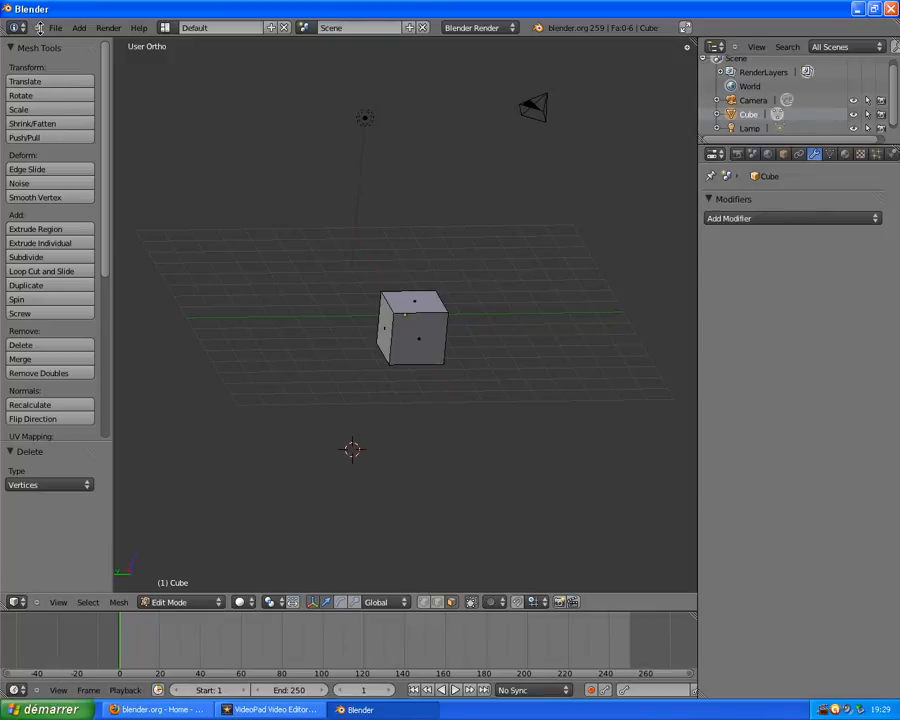
click(79, 27)
click(56, 28)
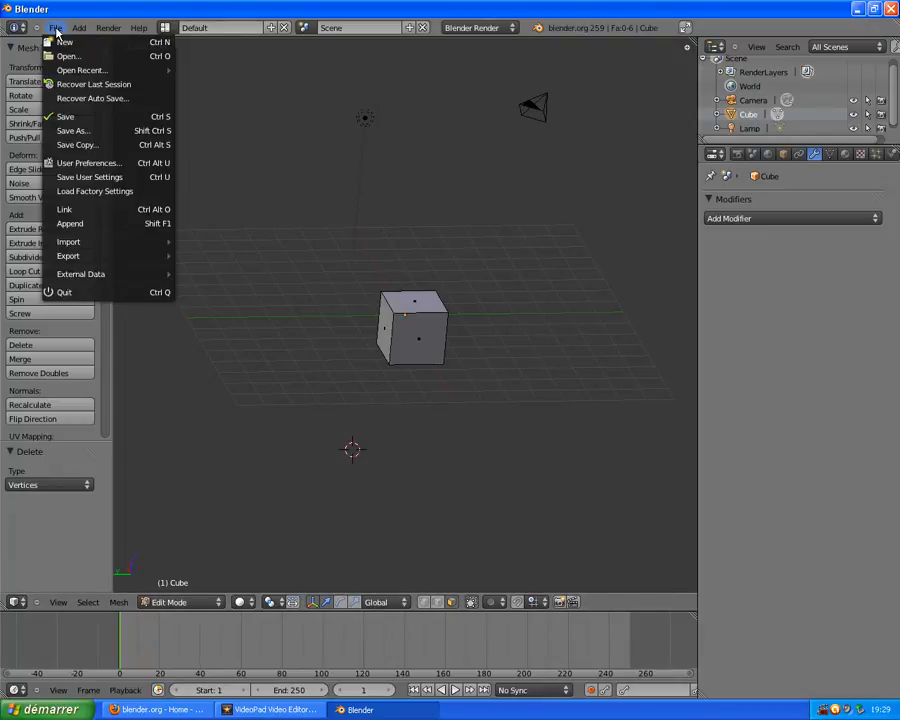
click(81, 33)
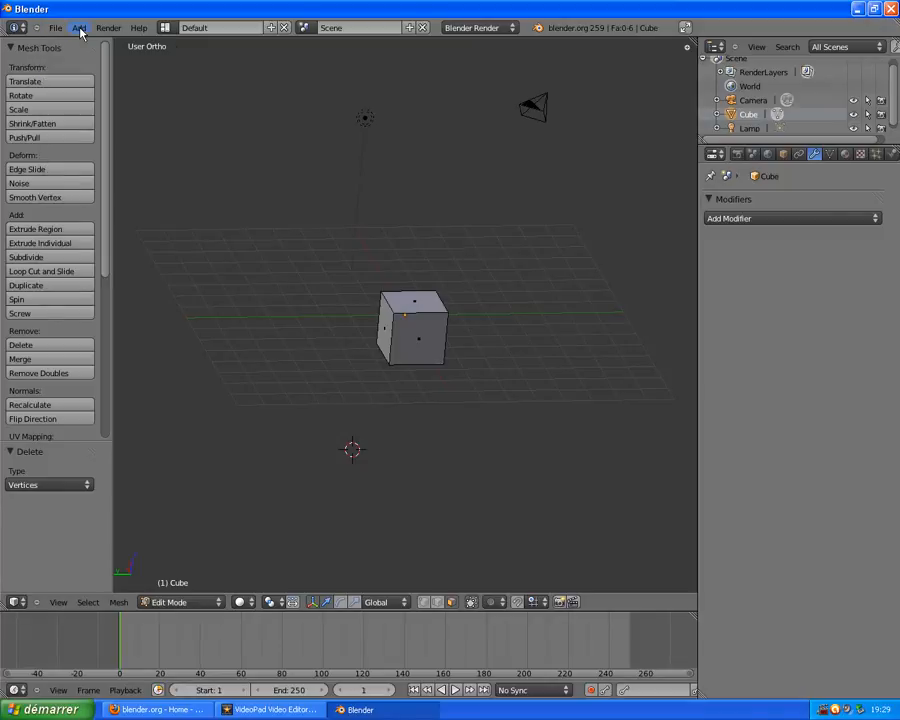
click(81, 31)
mouse_move(140, 195)
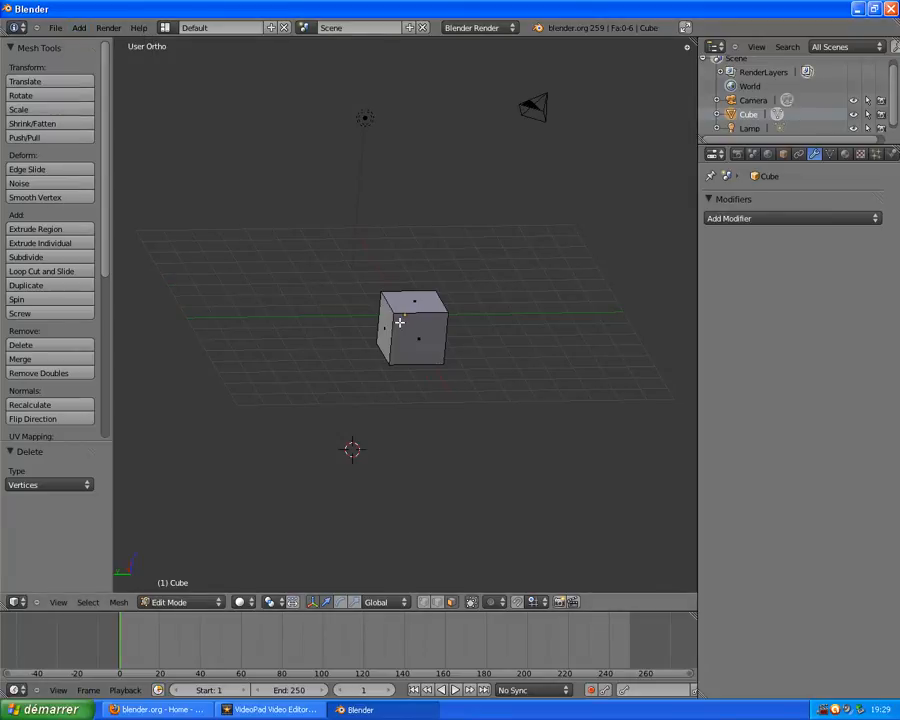
click(108, 29)
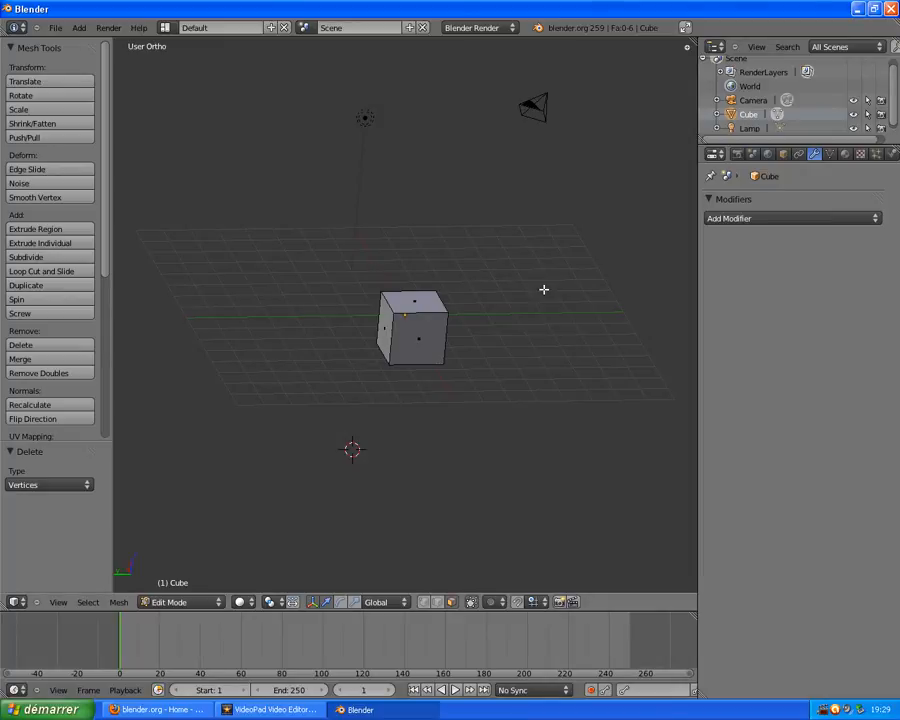
middle_drag(542, 289, 513, 276)
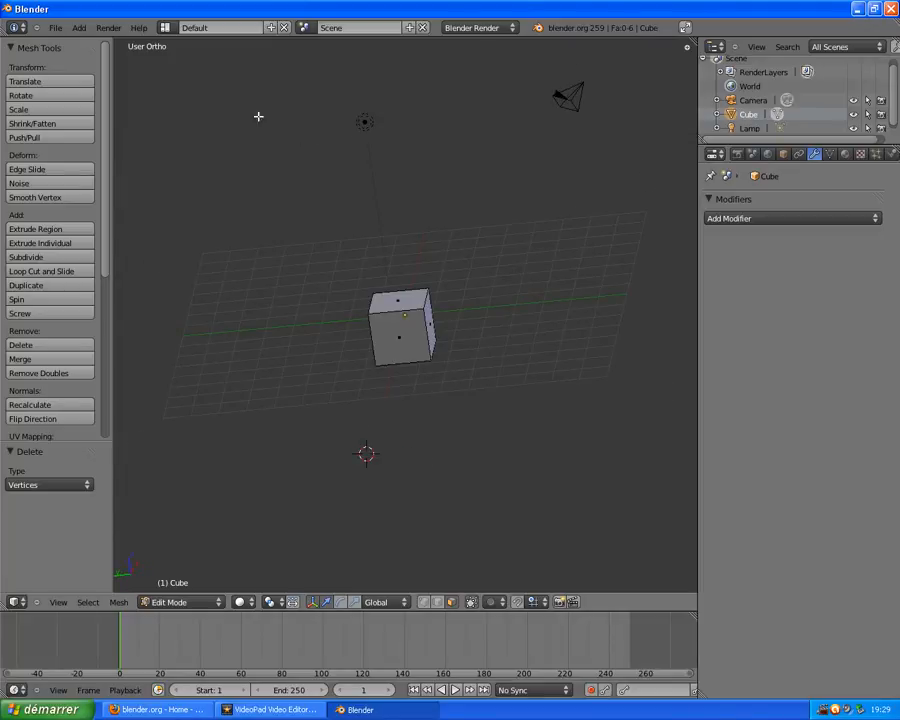
click(107, 27)
click(109, 29)
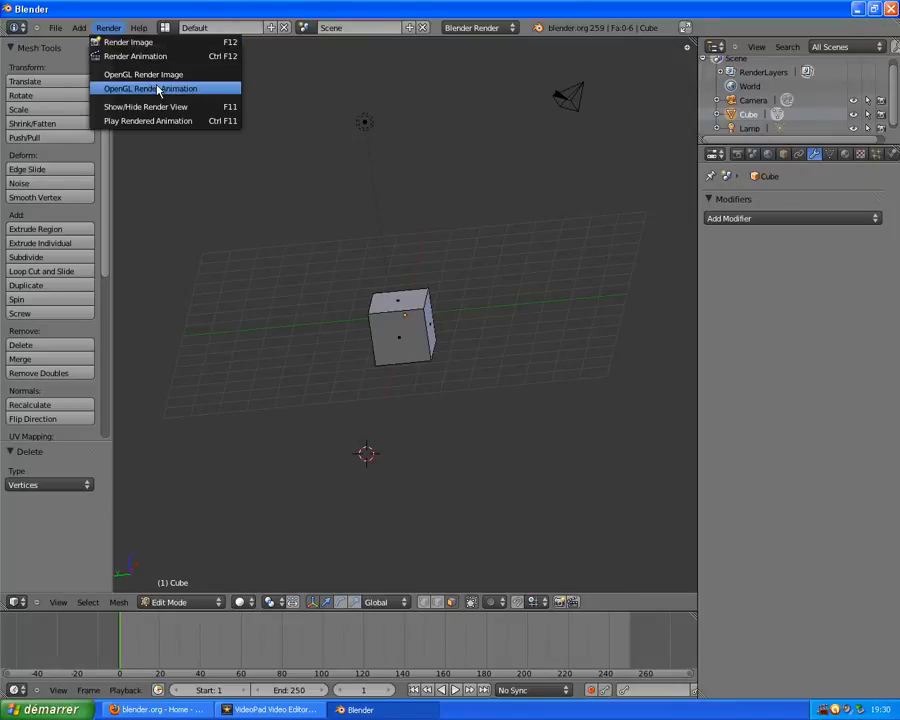
click(138, 28)
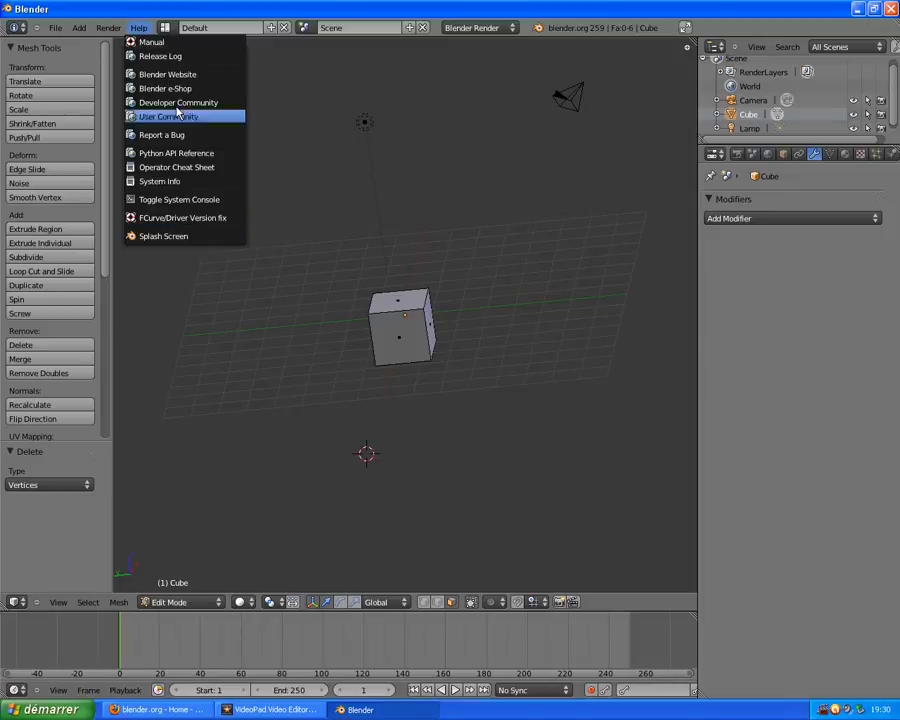
Step: Switch the screen layout to Animation and return it to Default
click(166, 28)
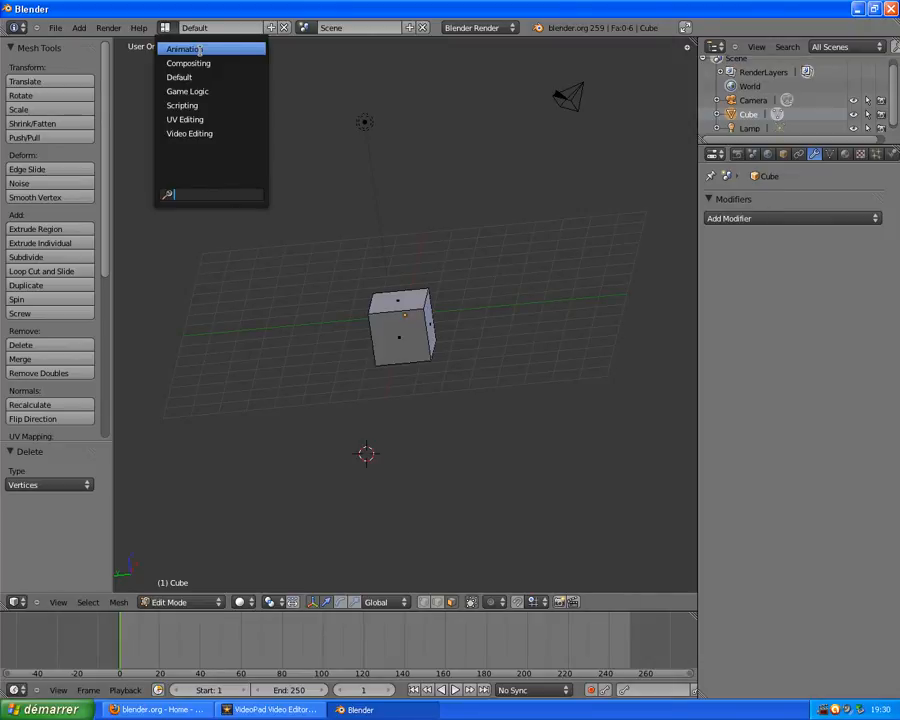
click(190, 49)
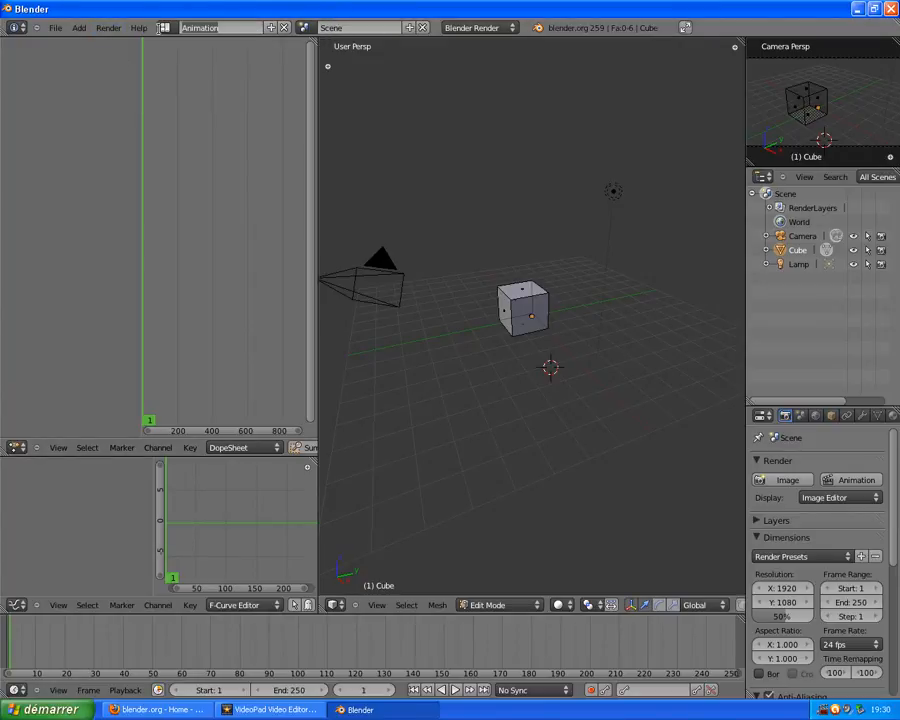
click(165, 27)
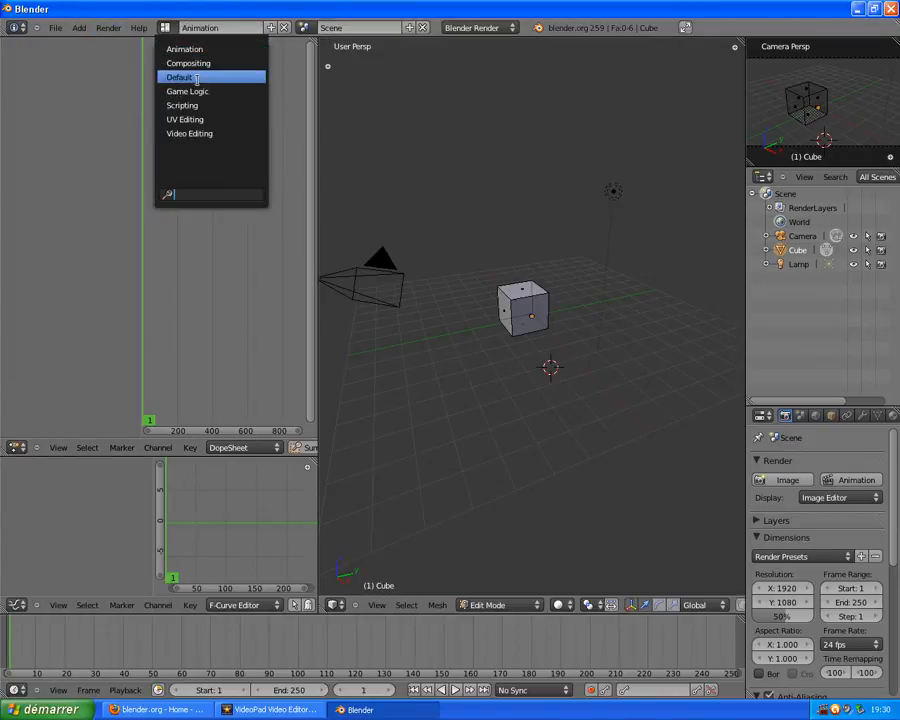
click(185, 77)
Step: Choose Scene as the active scene and open its name for editing
click(305, 34)
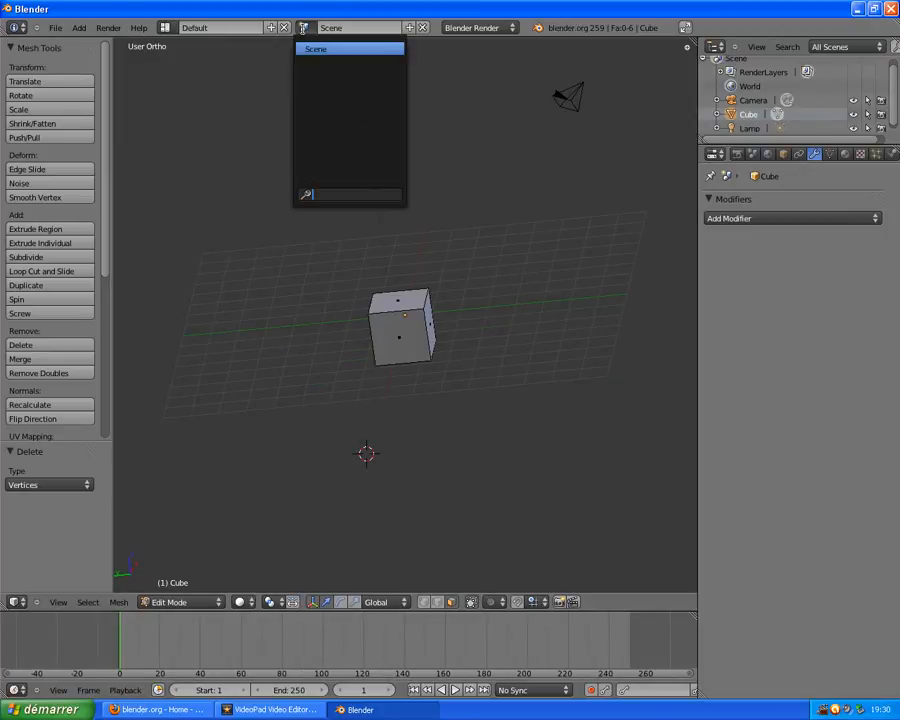
click(328, 52)
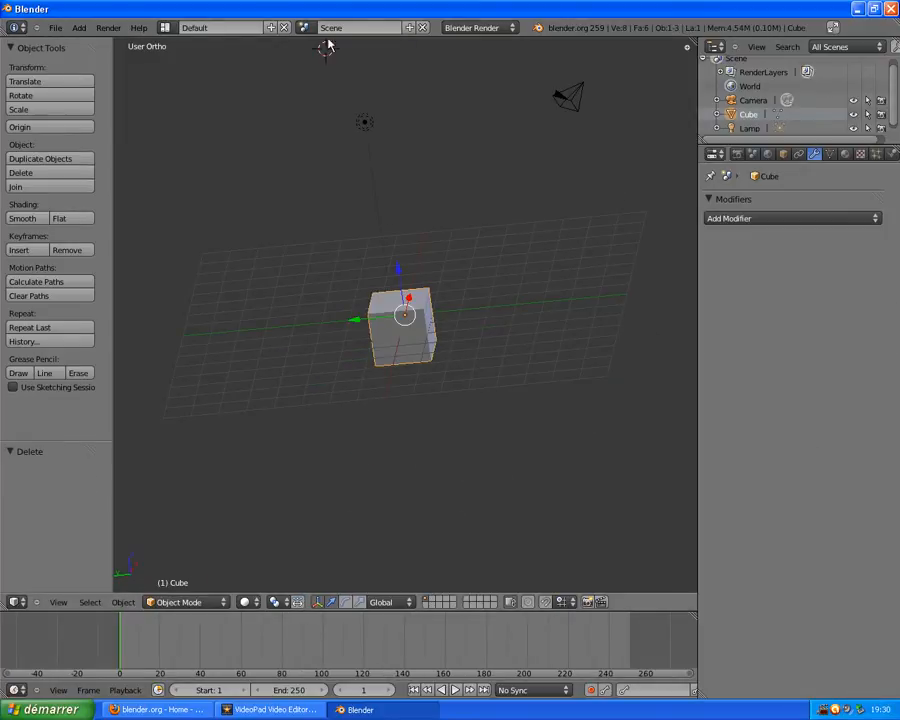
click(332, 27)
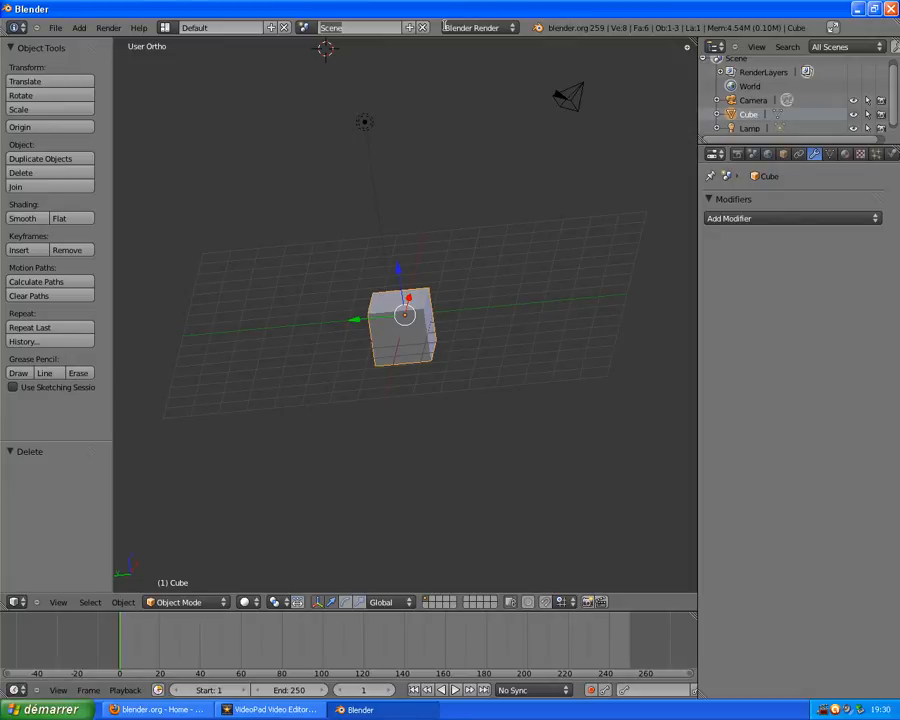
Step: Examine the available render engines and the scene statistics
click(513, 28)
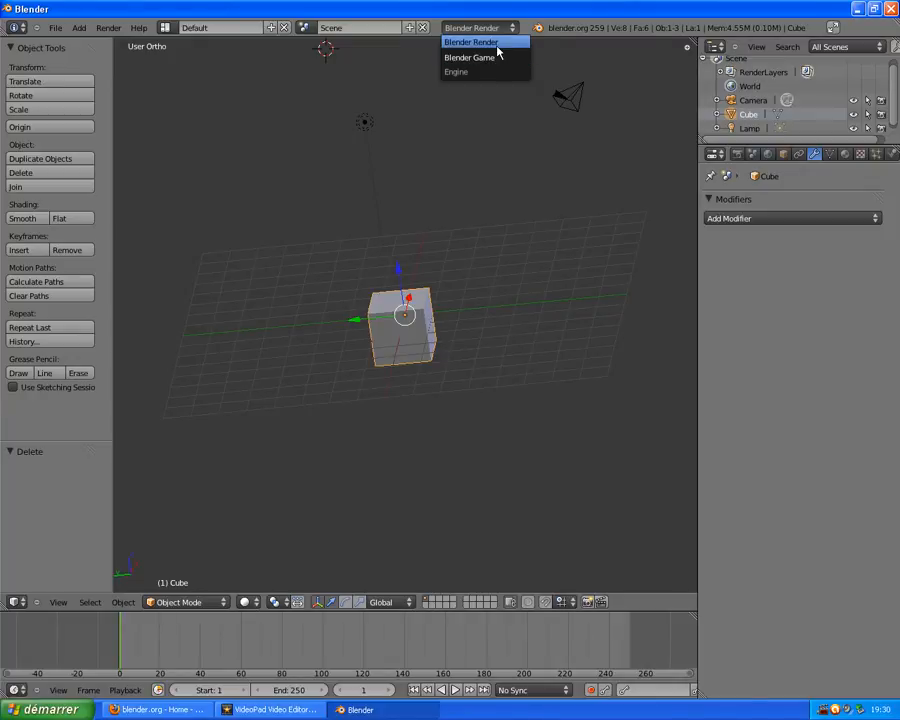
middle_drag(325, 319, 468, 300)
click(476, 27)
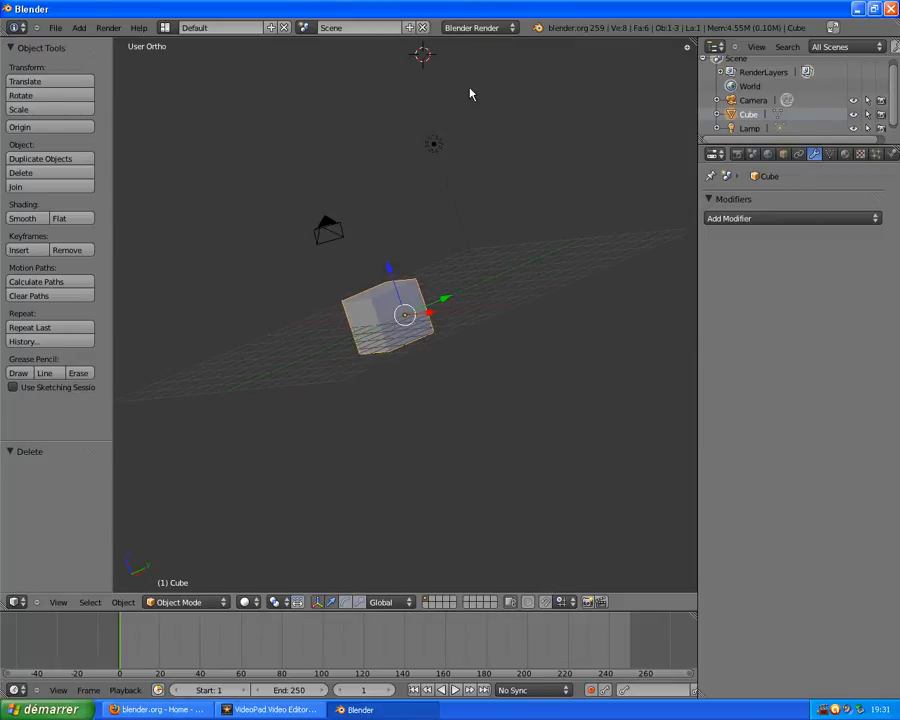
click(511, 28)
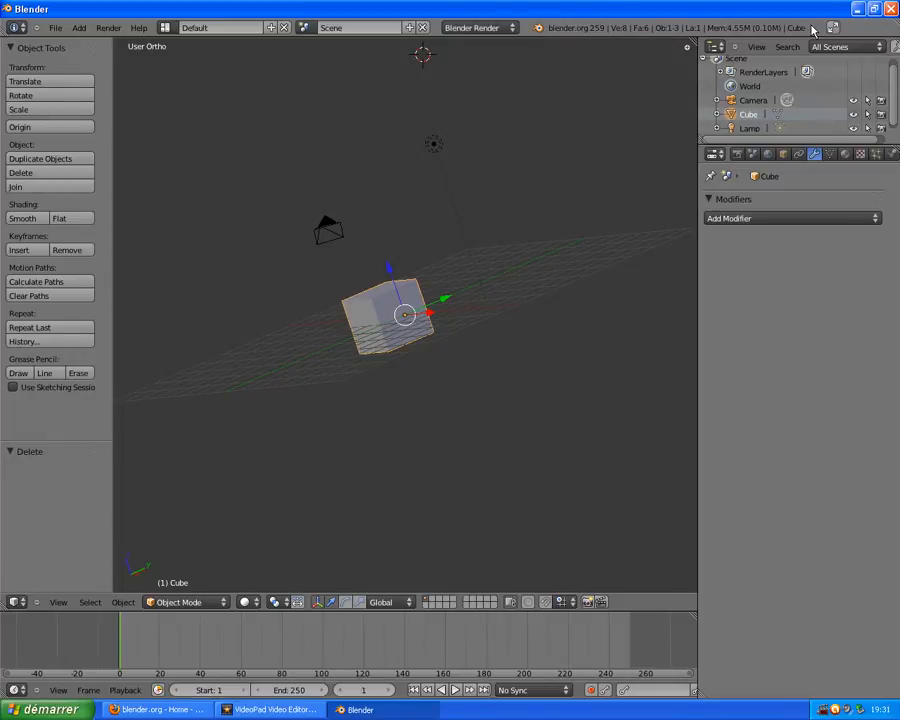
middle_drag(508, 145, 668, 76)
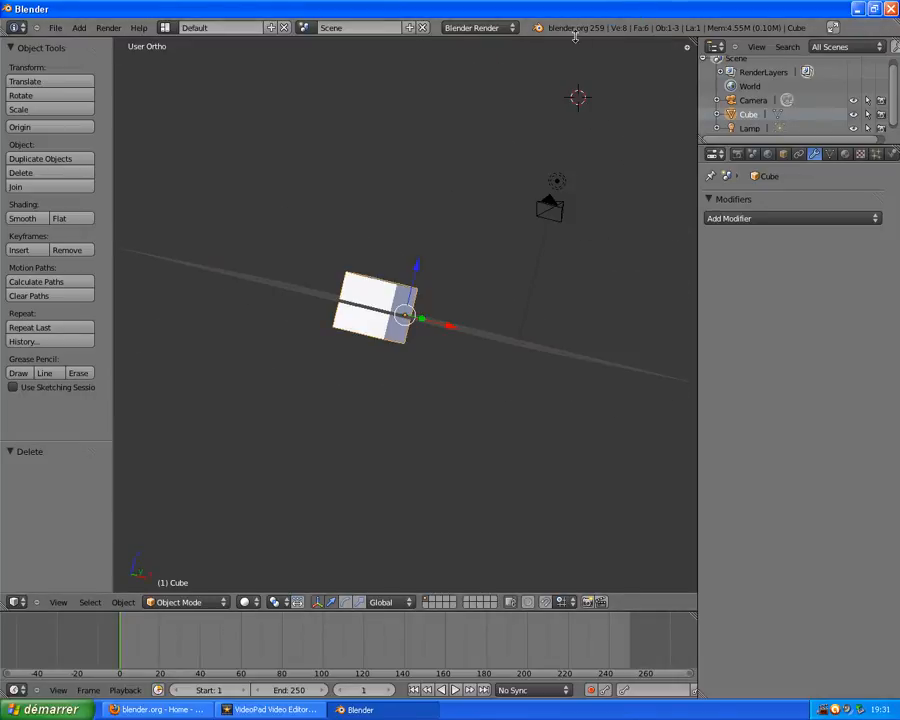
middle_drag(585, 53, 335, 165)
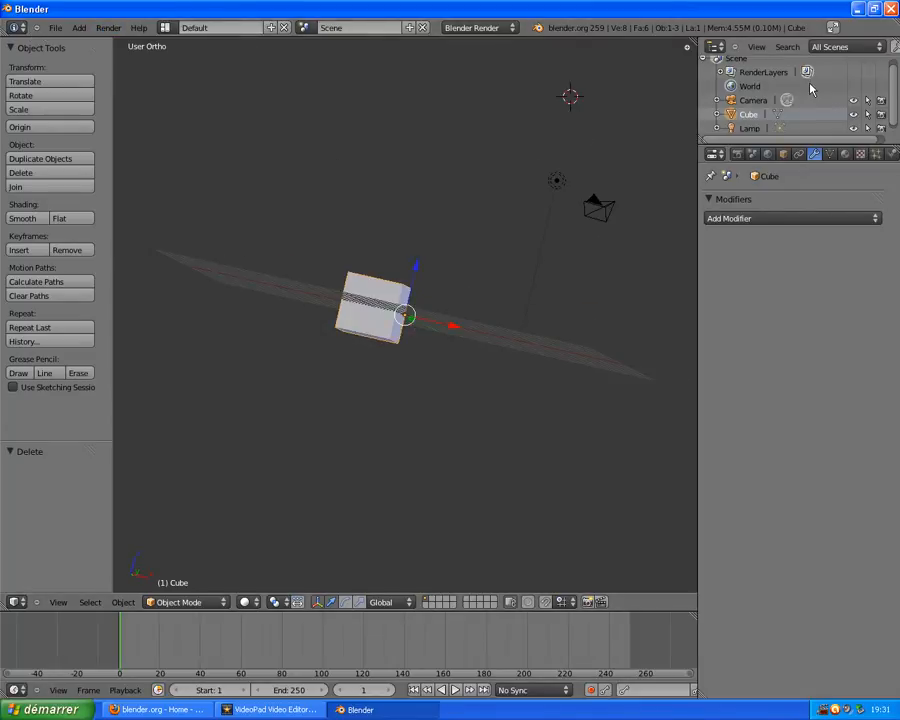
Step: Examine the Outliner's display options and its list of scene objects
scroll(811, 90, up, 1)
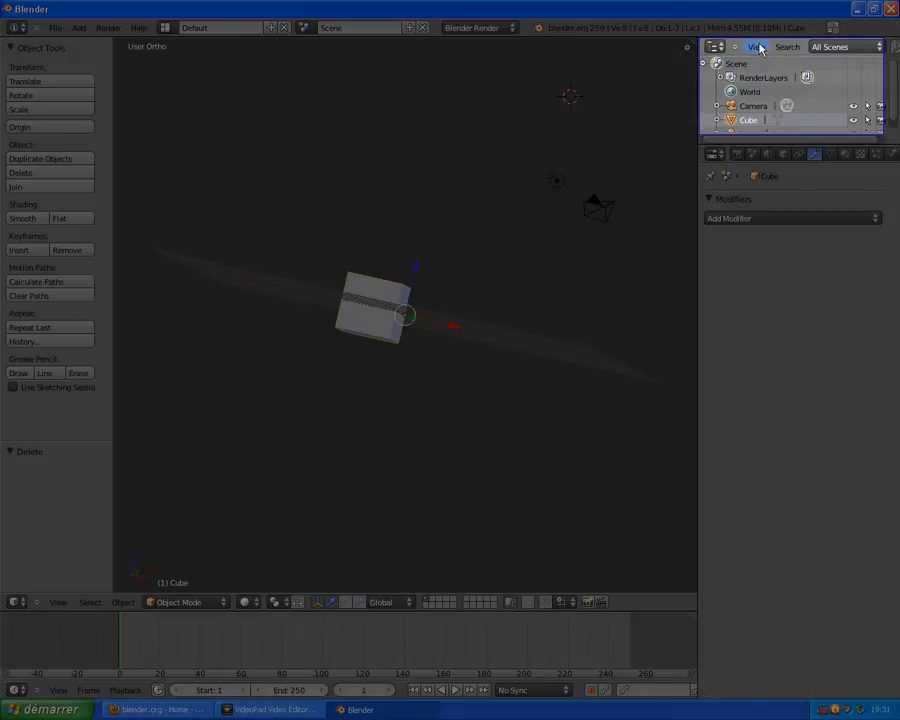
click(757, 47)
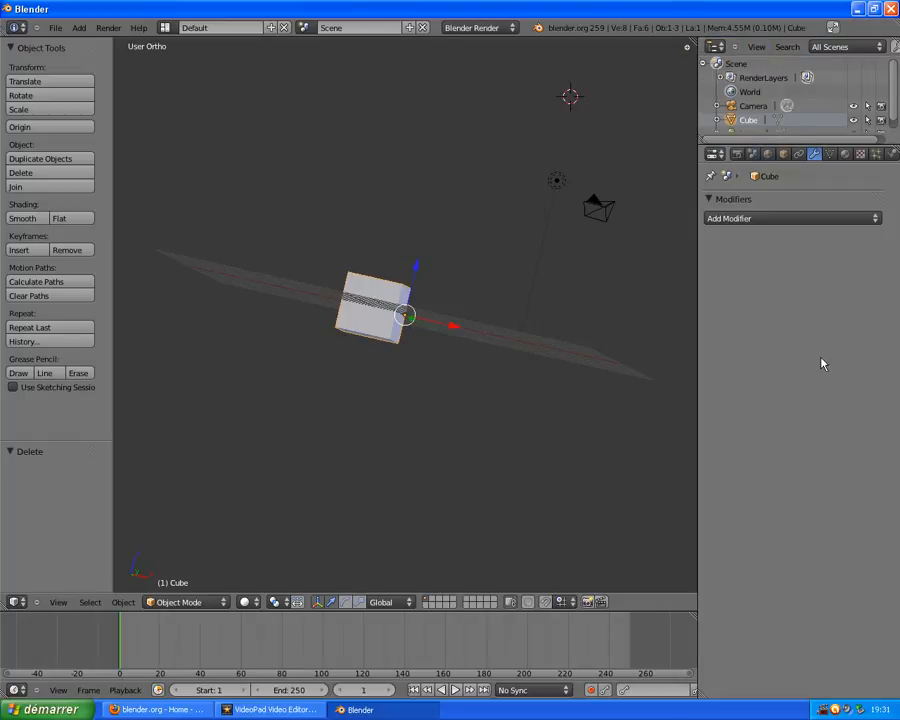
scroll(895, 86, down, 1)
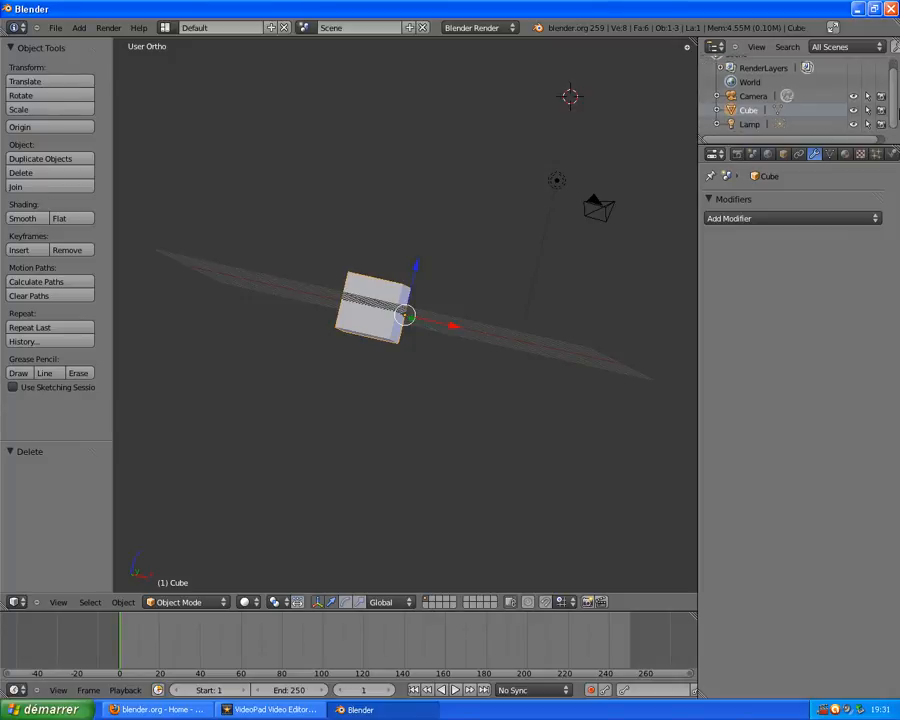
scroll(875, 115, up, 1)
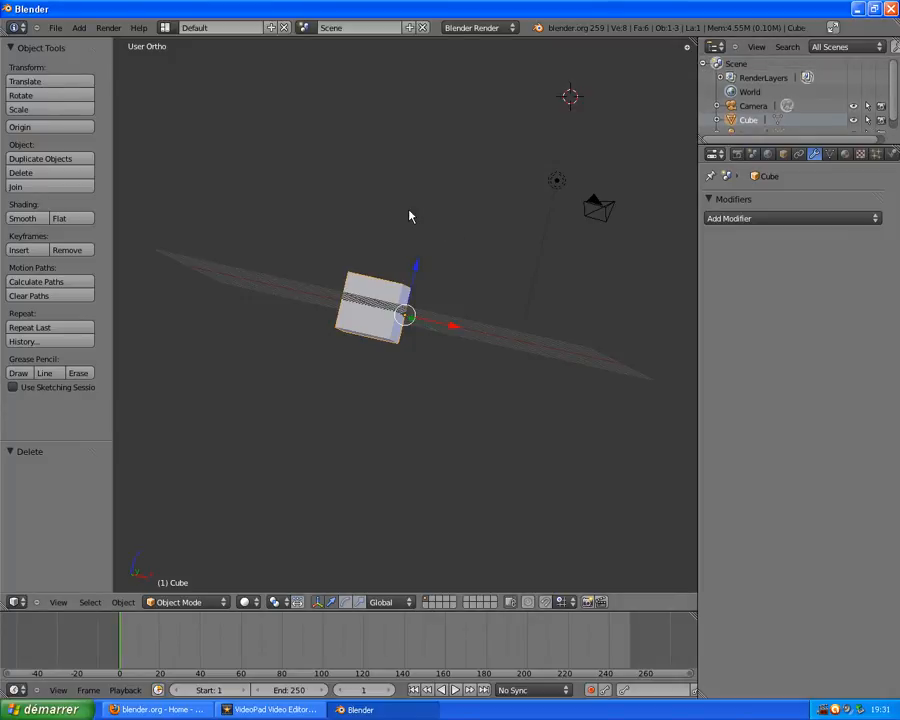
middle_drag(410, 213, 355, 288)
scroll(418, 280, down, 5)
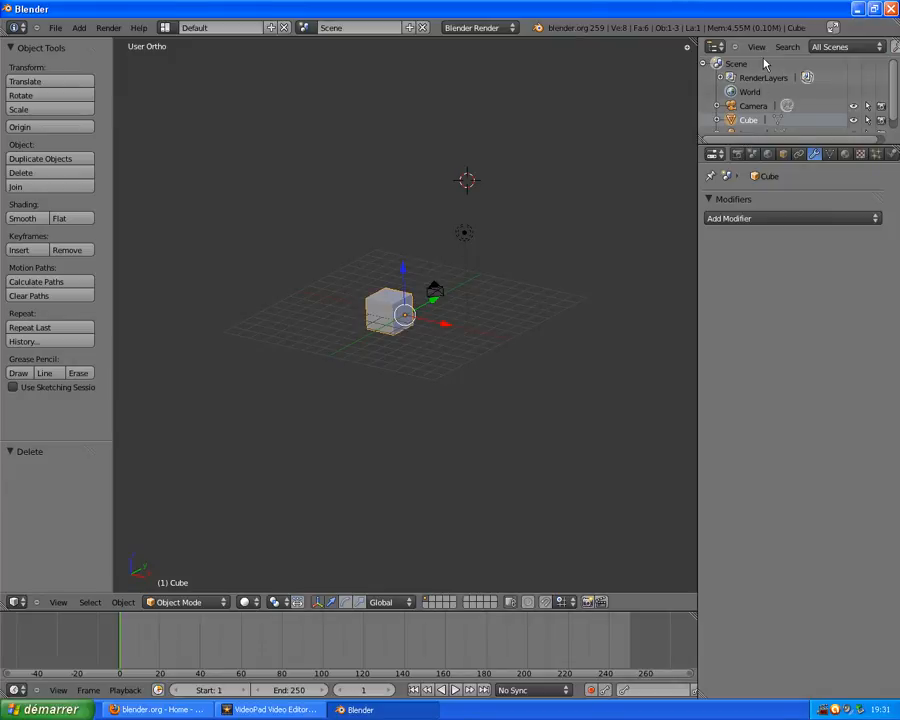
scroll(895, 118, down, 1)
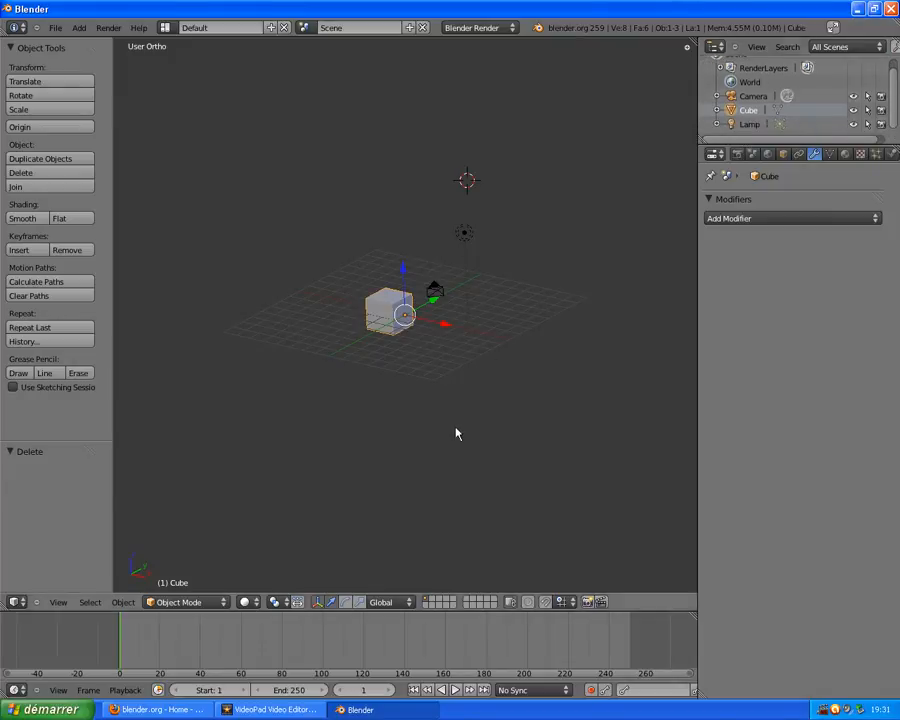
Step: Select the camera and move it up along the Z axis by about 0.78 units
right_click(442, 297)
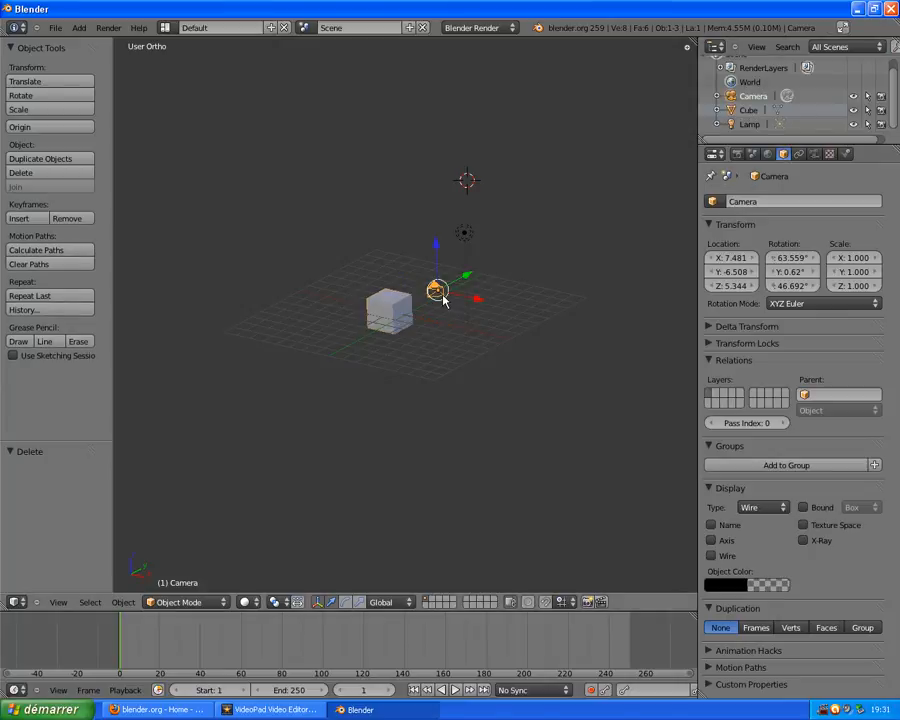
drag(434, 249, 438, 234)
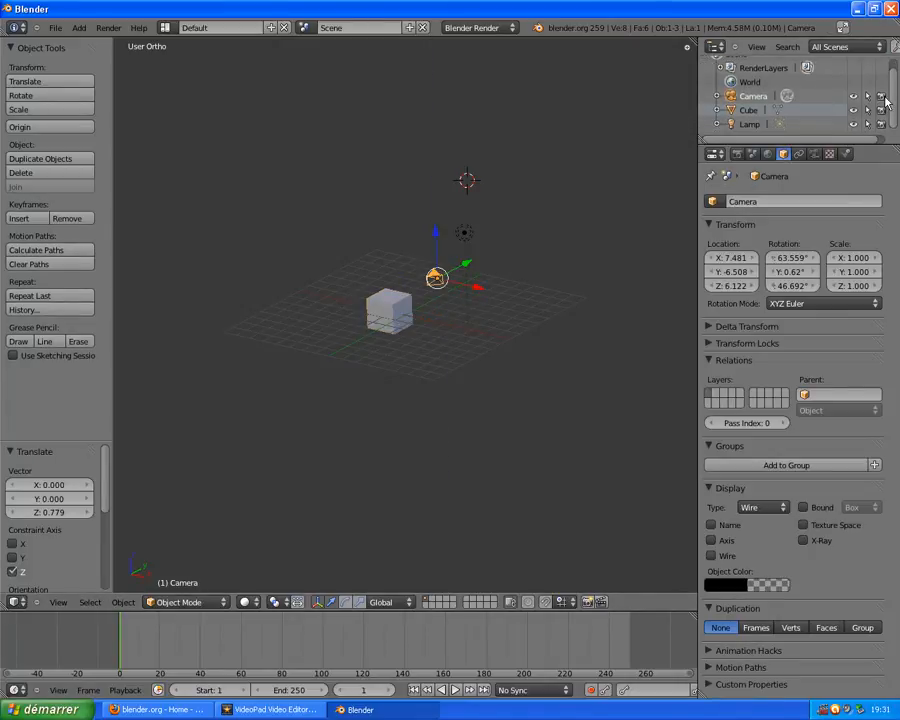
scroll(895, 85, up, 1)
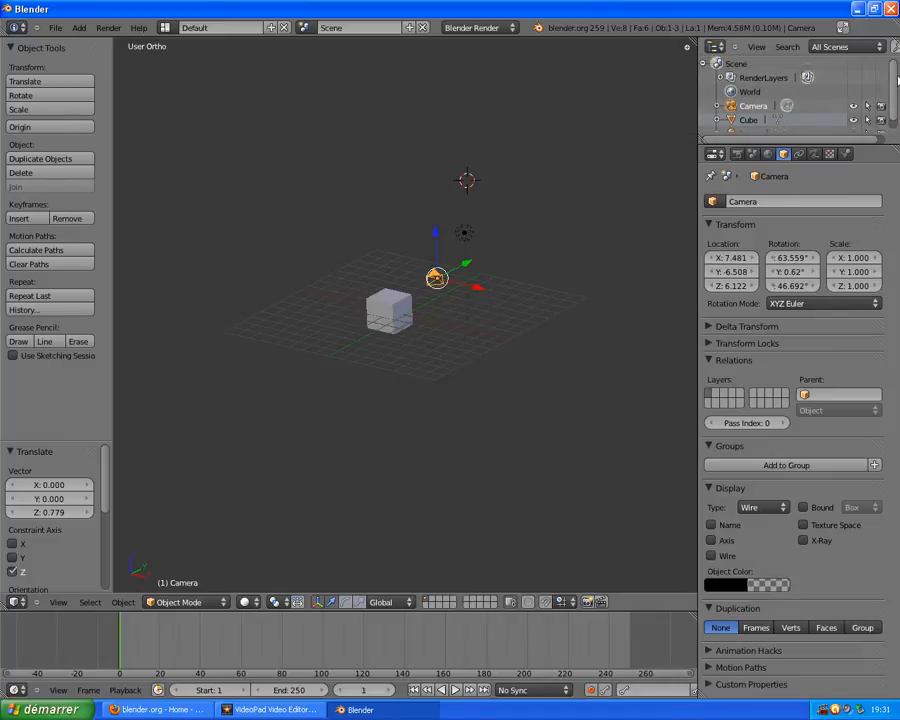
Step: Make the cube the selected object through the Outliner and slightly widen the properties area
click(751, 120)
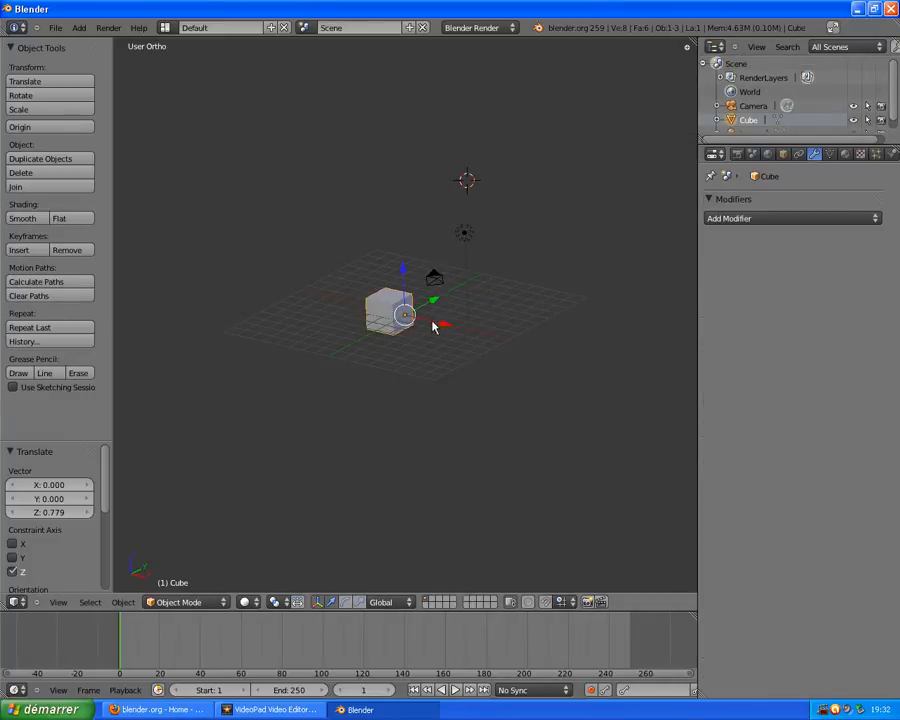
middle_drag(410, 331, 440, 215)
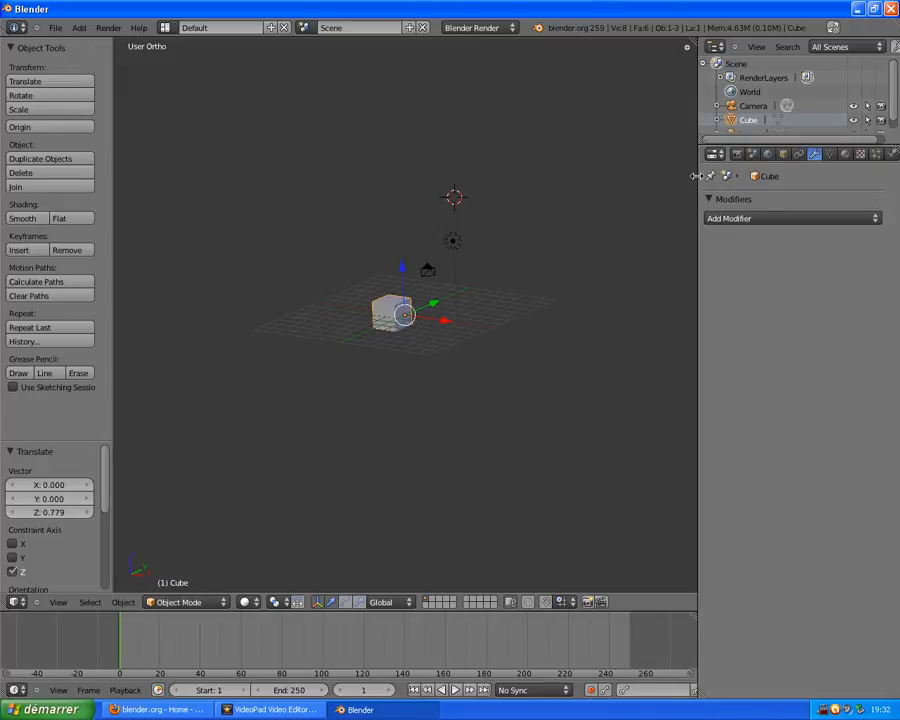
drag(698, 177, 694, 176)
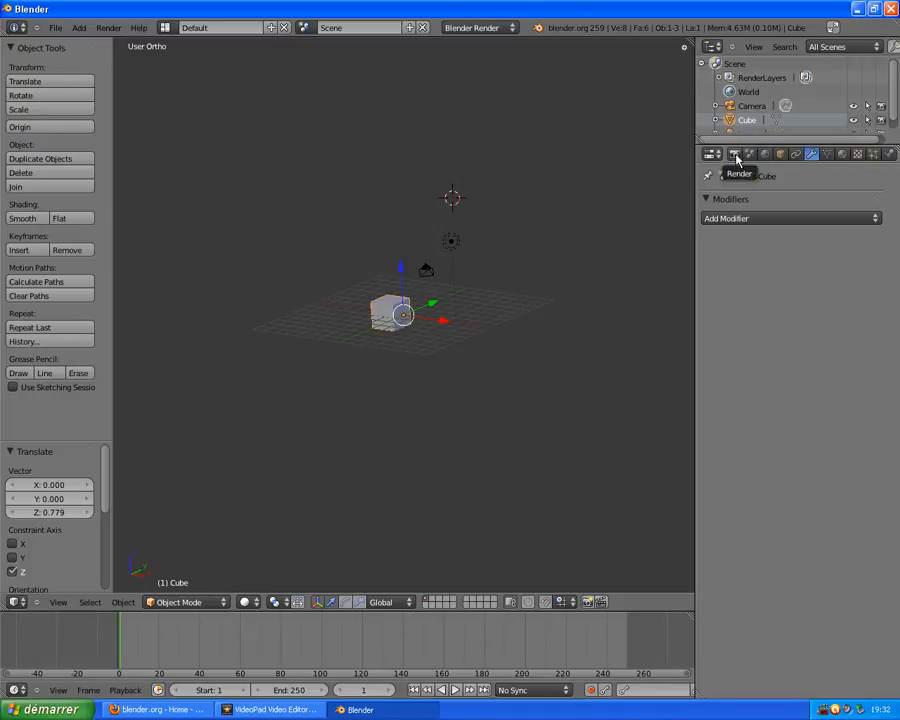
Step: Show the render properties and examine the output folder's files, leaving the file browser without choosing a folder
click(736, 156)
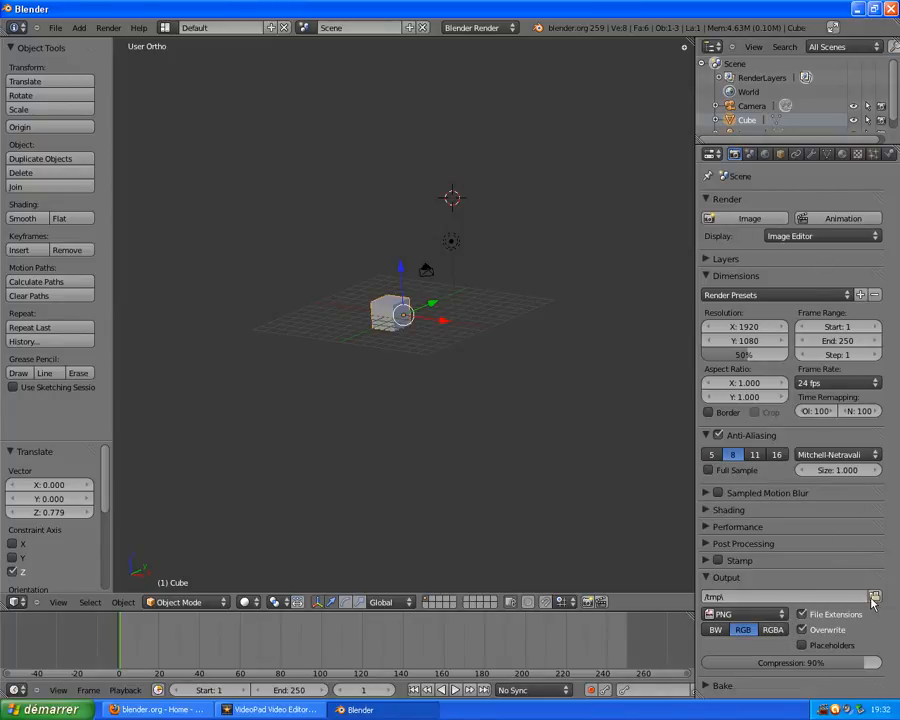
middle_drag(444, 242, 426, 231)
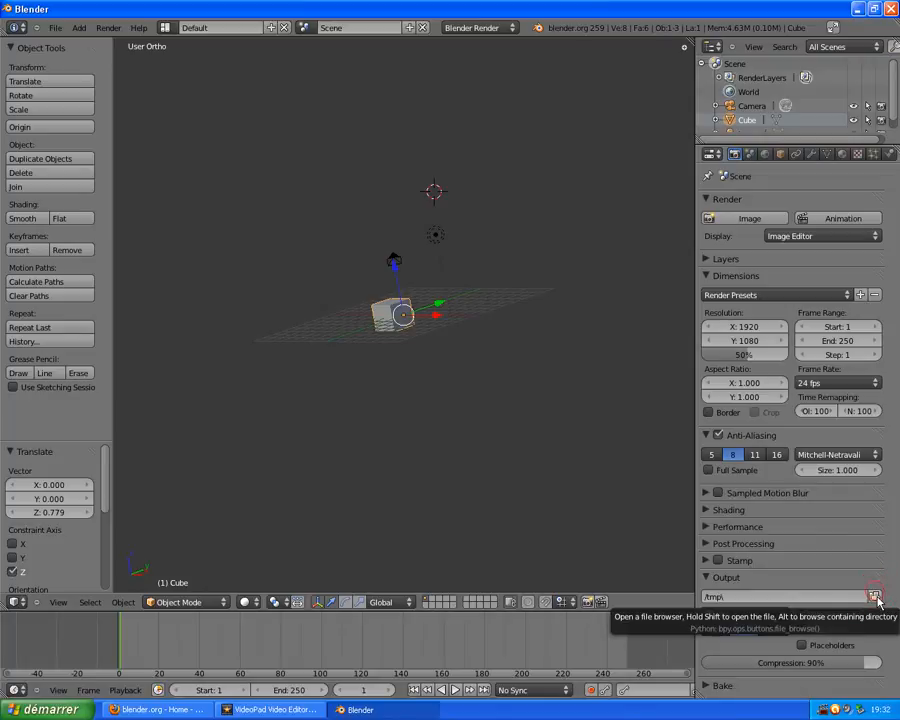
click(876, 597)
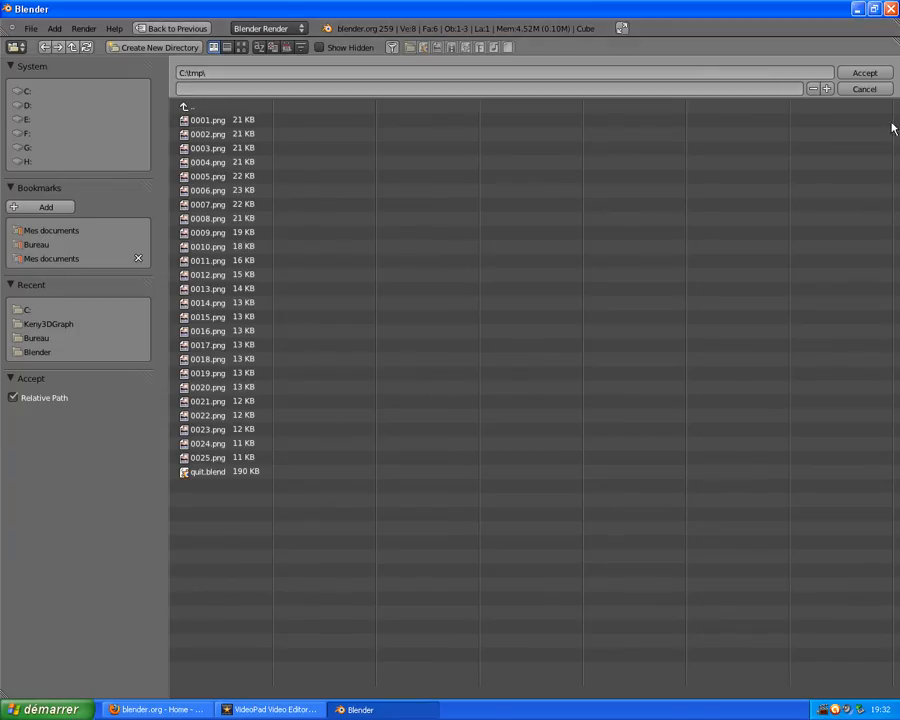
click(866, 90)
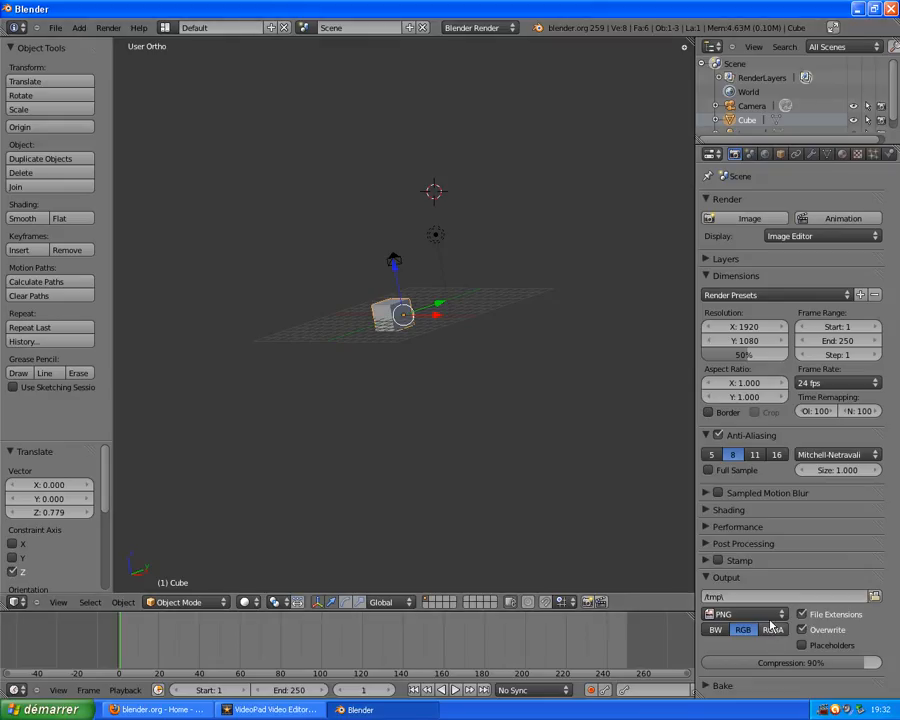
Step: Examine the available output file formats, keeping PNG, and set its compression to 100%
click(745, 614)
click(765, 614)
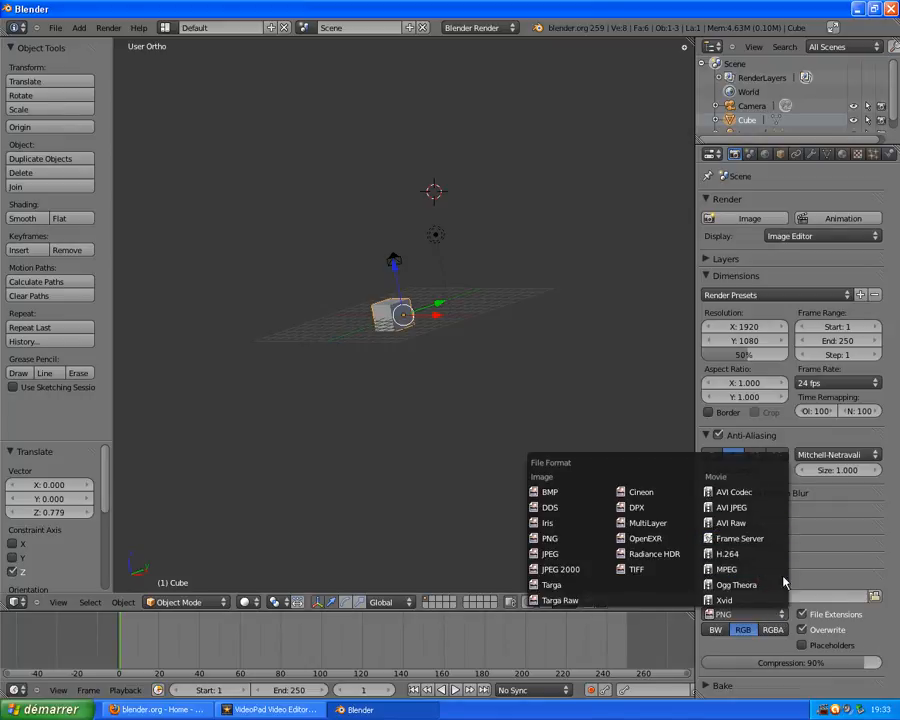
click(779, 616)
click(765, 616)
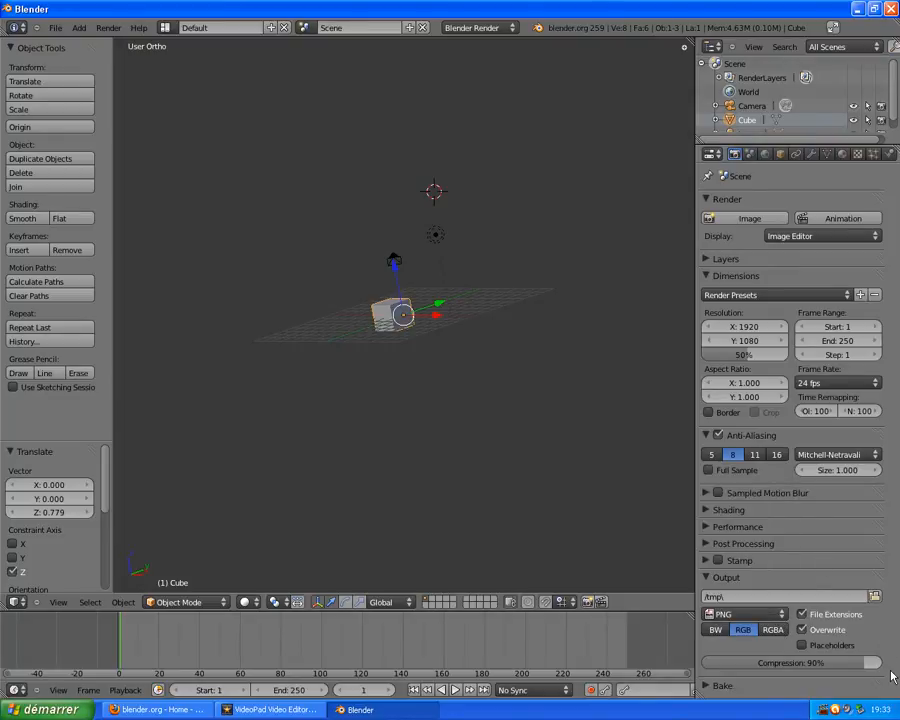
mouse_move(875, 664)
mouse_down()
mouse_move(706, 666)
mouse_move(884, 662)
mouse_up()
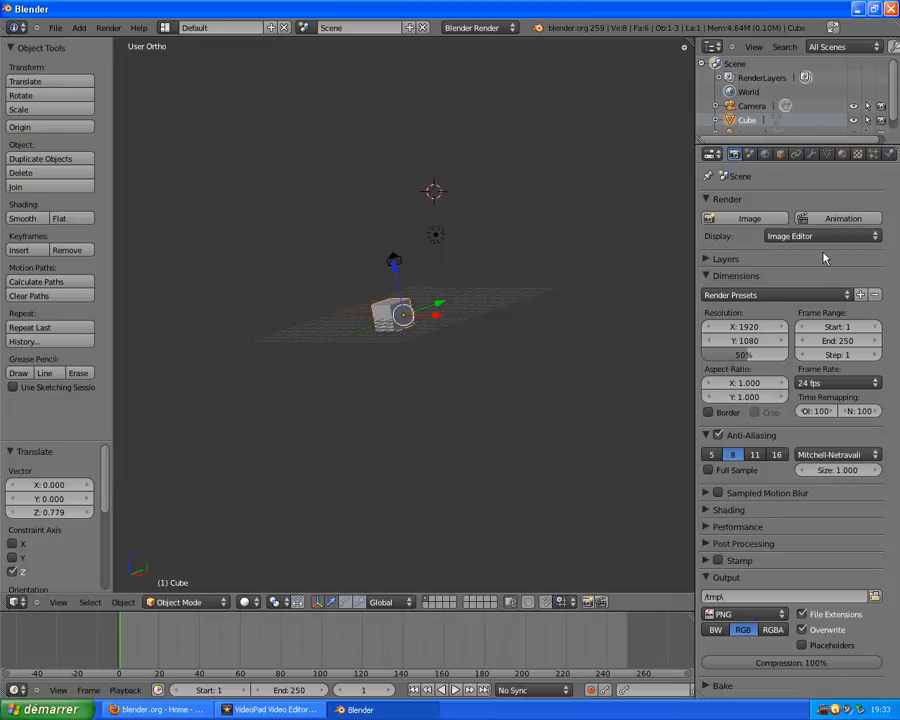
Step: View the Scene properties and enable Paper Sky in the World properties
click(751, 154)
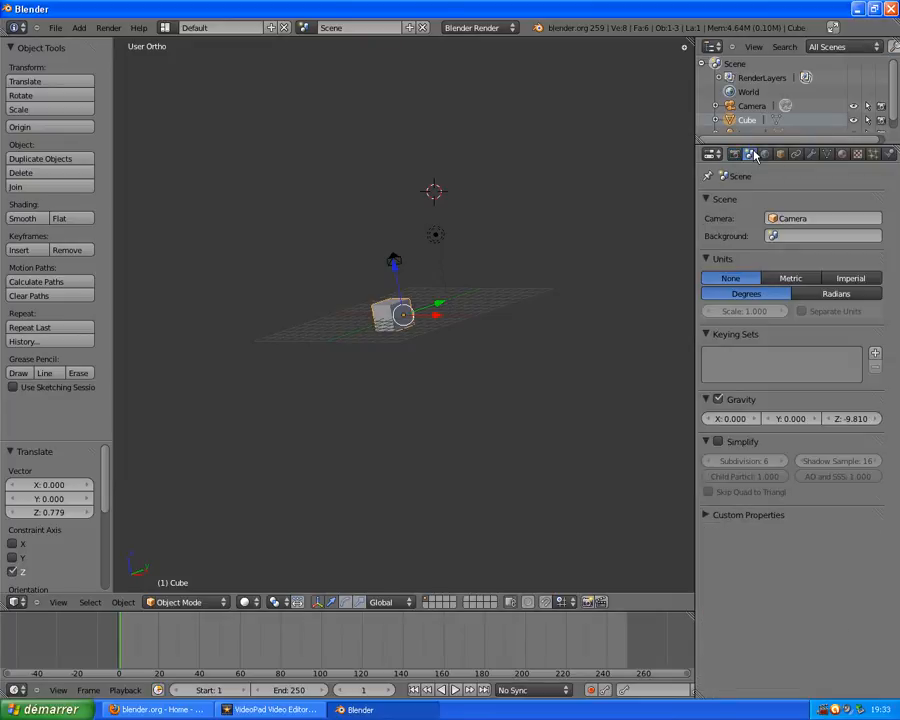
click(766, 157)
middle_drag(408, 386, 388, 279)
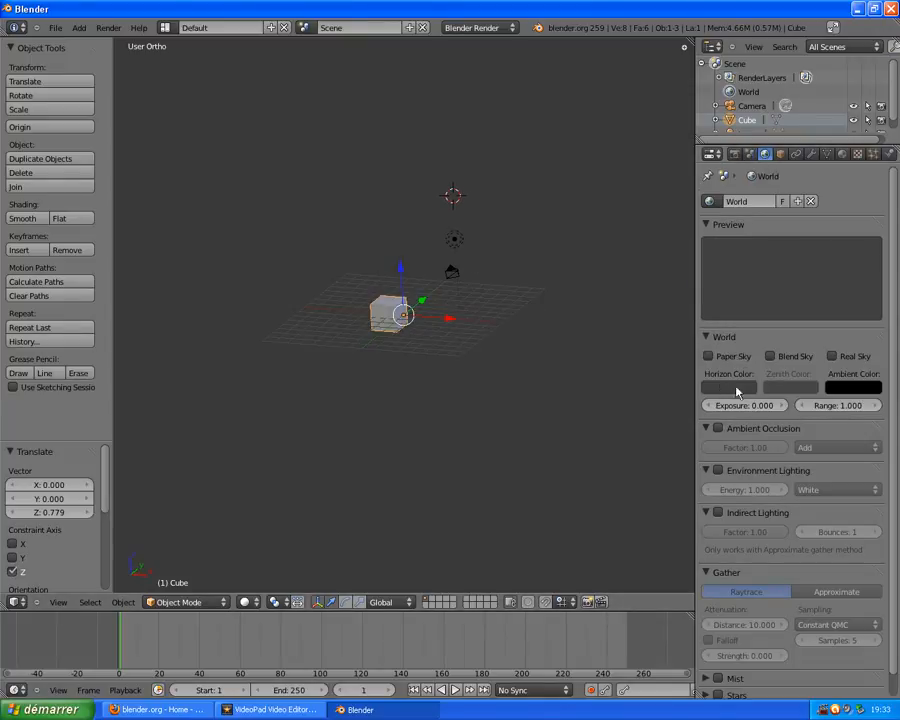
click(709, 357)
click(710, 388)
Step: Enable Stars for the world and set their separation to about 8.08
scroll(766, 538, down, 1)
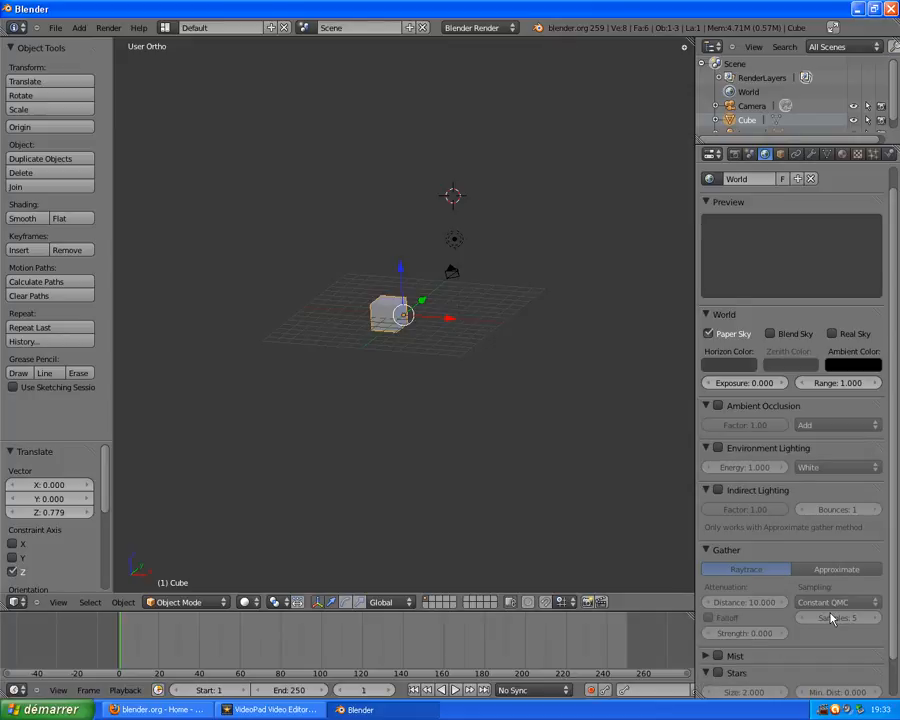
click(730, 673)
click(718, 632)
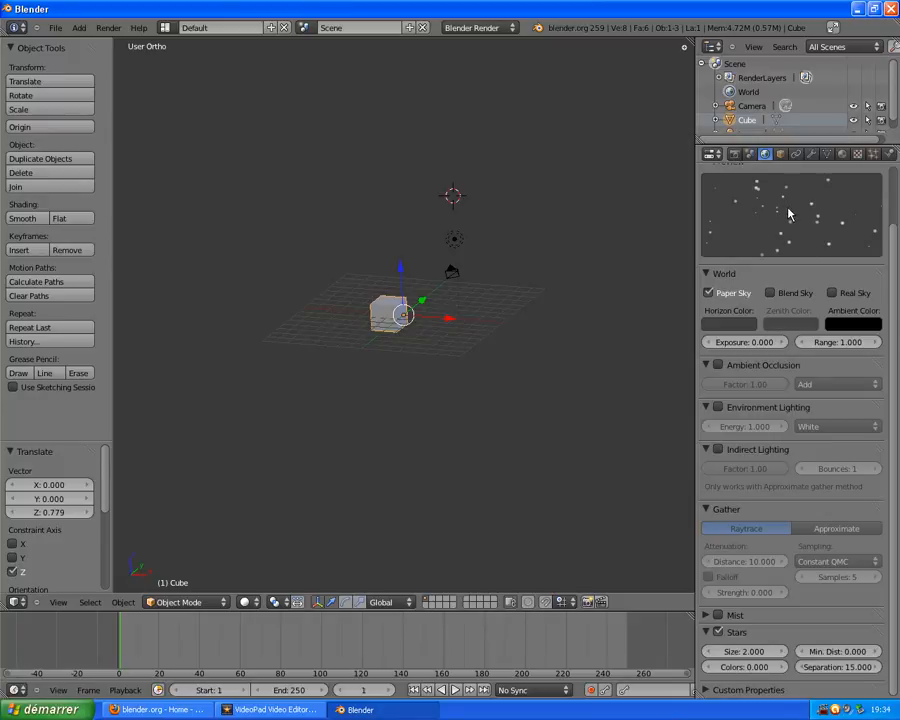
drag(863, 667, 795, 669)
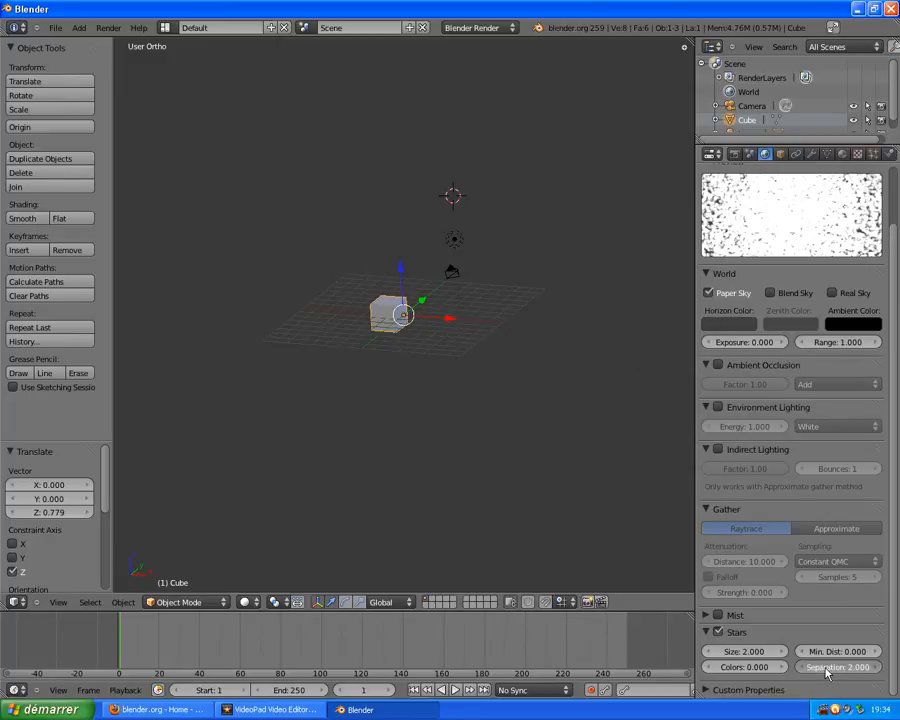
drag(830, 667, 764, 672)
Step: Leave the star size as it is and disable Stars for the world
click(749, 650)
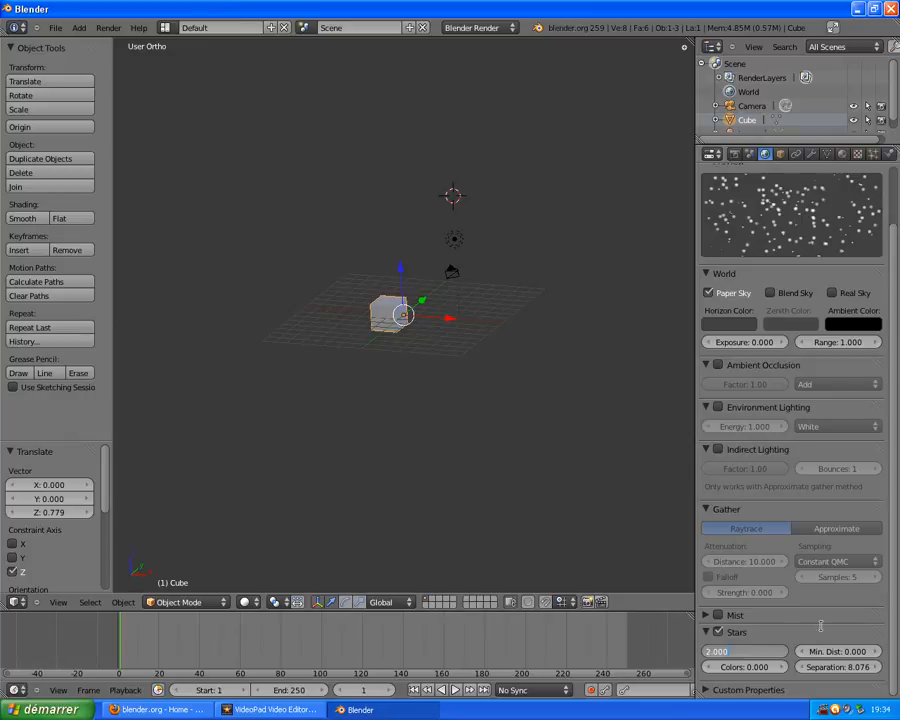
click(792, 630)
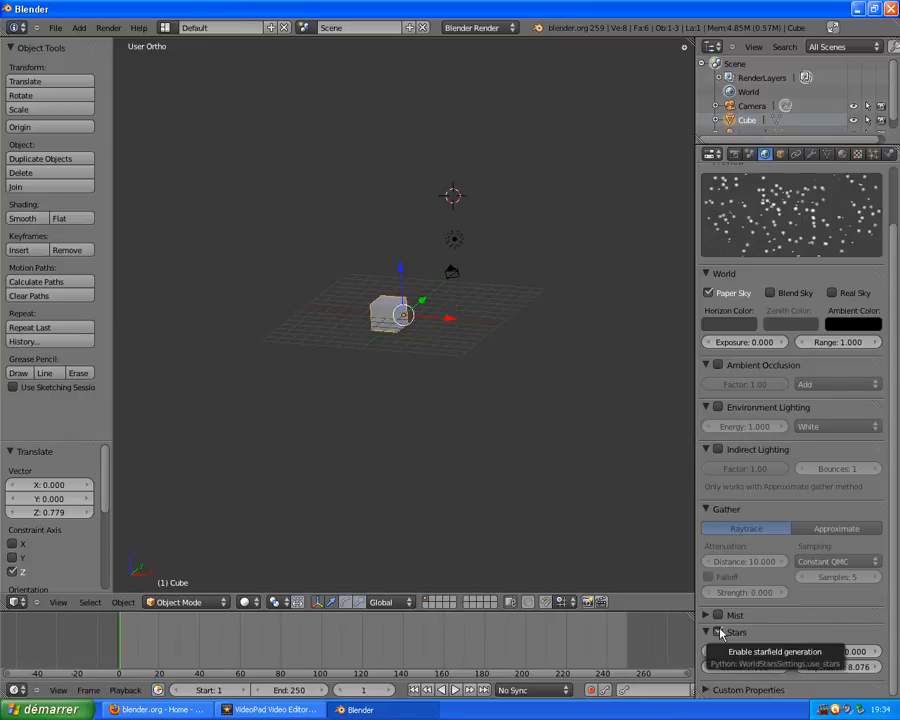
click(719, 632)
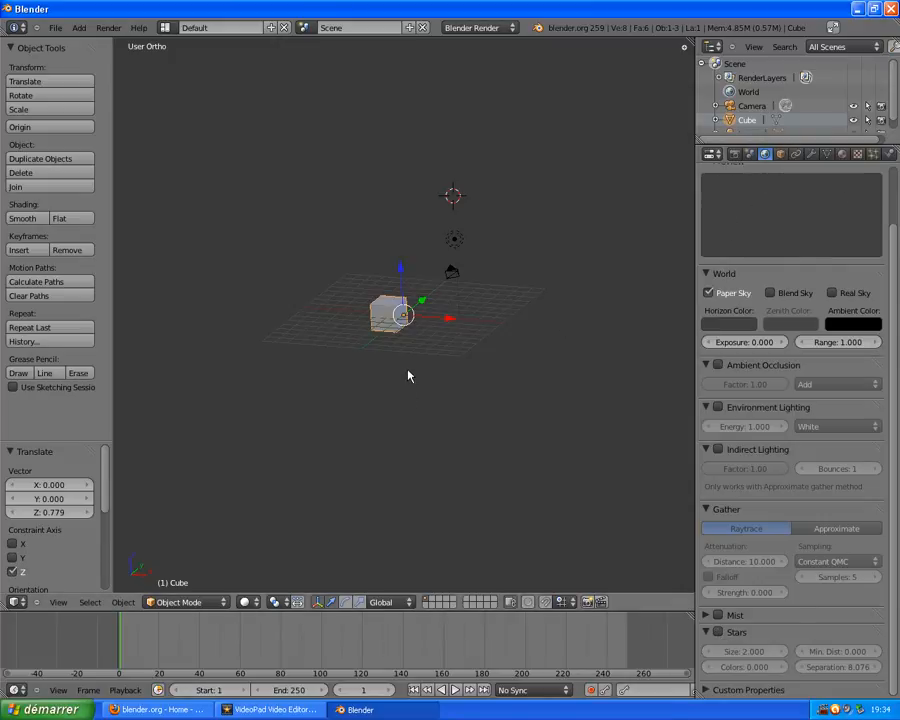
scroll(409, 375, up, 2)
scroll(409, 375, down, 3)
mouse_move(394, 286)
middle_down()
mouse_move(452, 338)
mouse_move(396, 304)
middle_up()
middle_drag(264, 264, 432, 245)
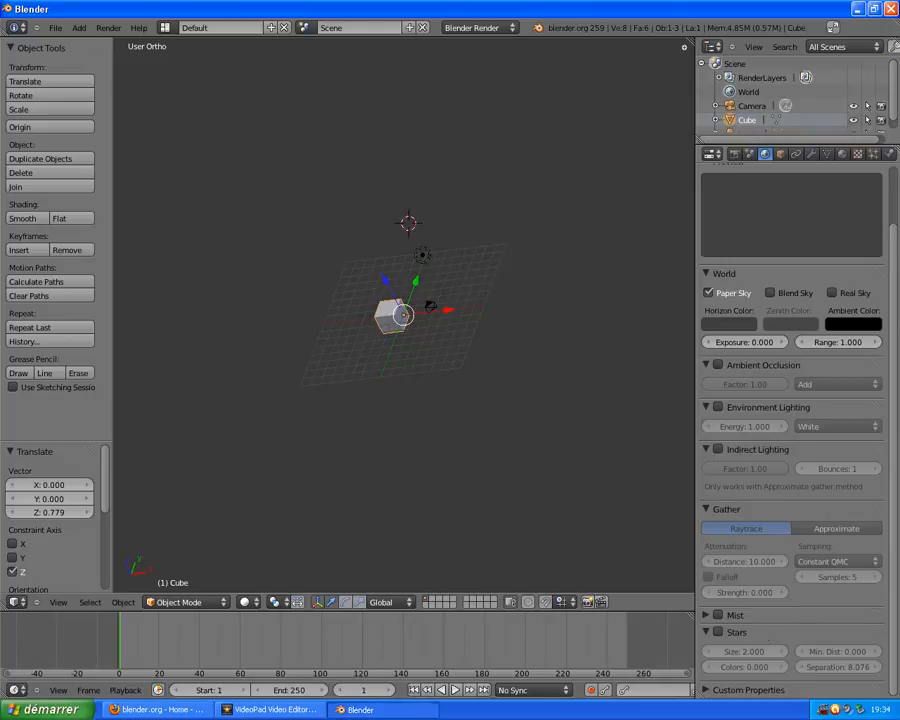
click(215, 604)
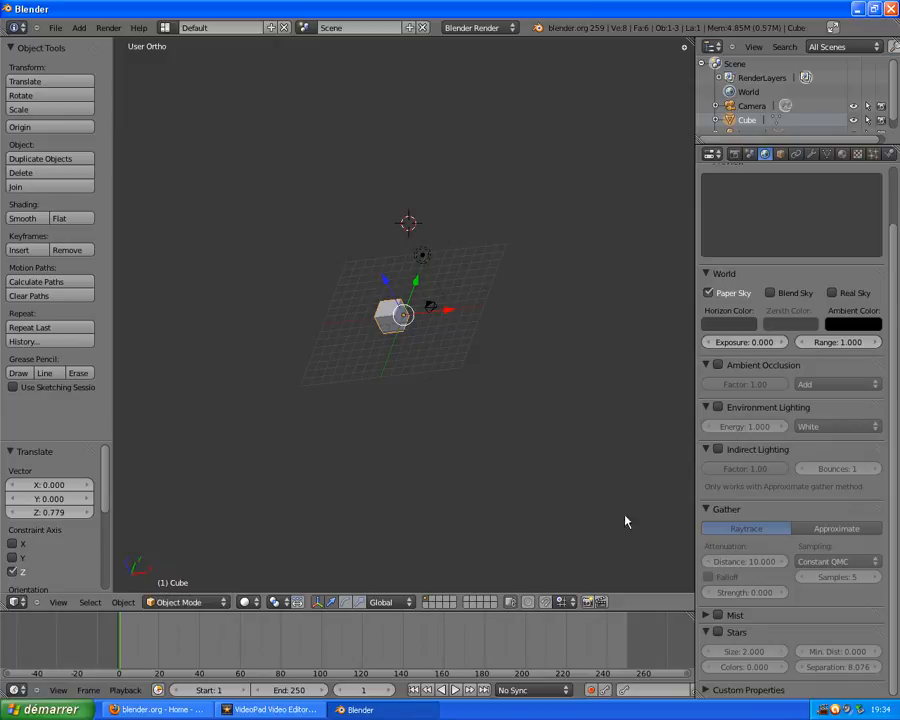
mouse_move(352, 429)
middle_down()
mouse_move(352, 321)
mouse_move(444, 382)
mouse_move(398, 233)
mouse_move(412, 325)
mouse_move(291, 260)
mouse_move(514, 450)
mouse_move(513, 272)
mouse_move(356, 410)
middle_up()
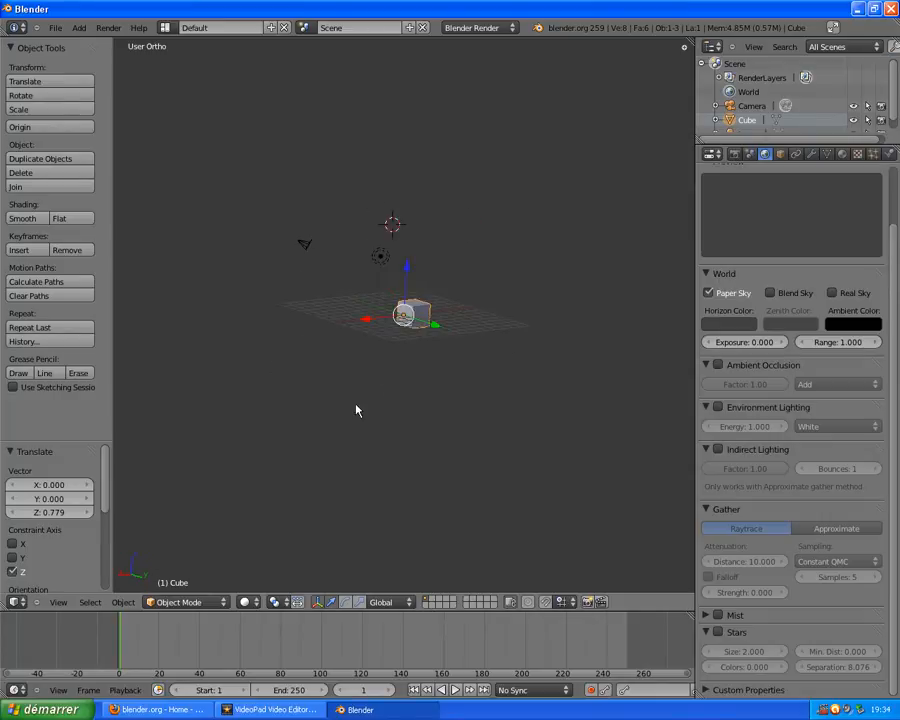